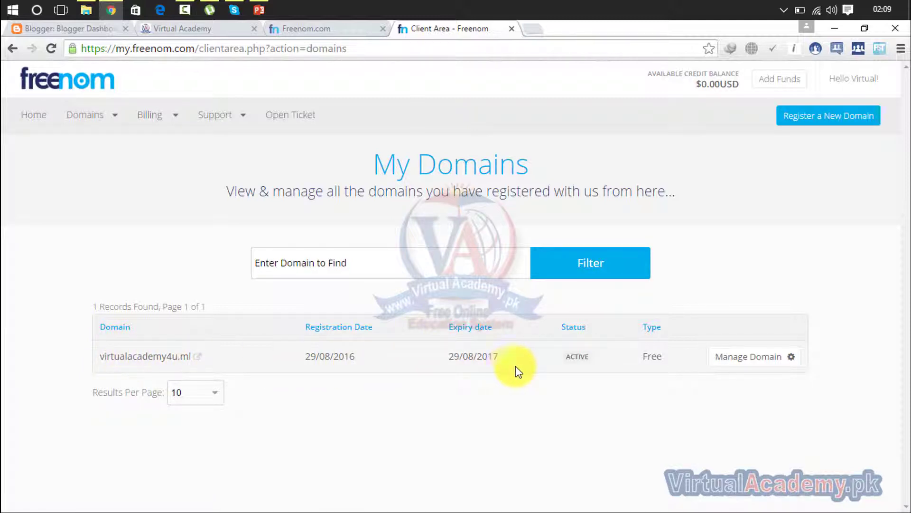
- Open the Freenom DNS management page for the domain virtualacademy4u.ml
{"action": "left_click", "coordinate": [745, 359]}
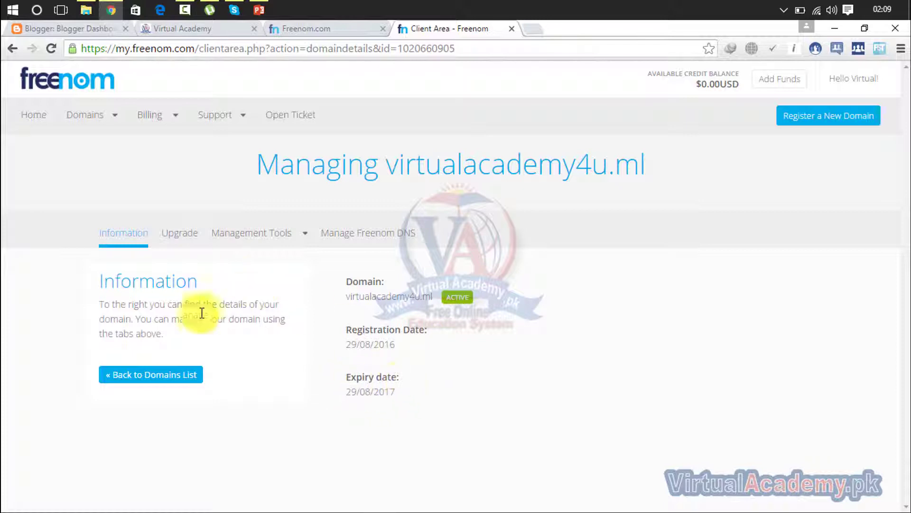
{"action": "left_click", "coordinate": [367, 234]}
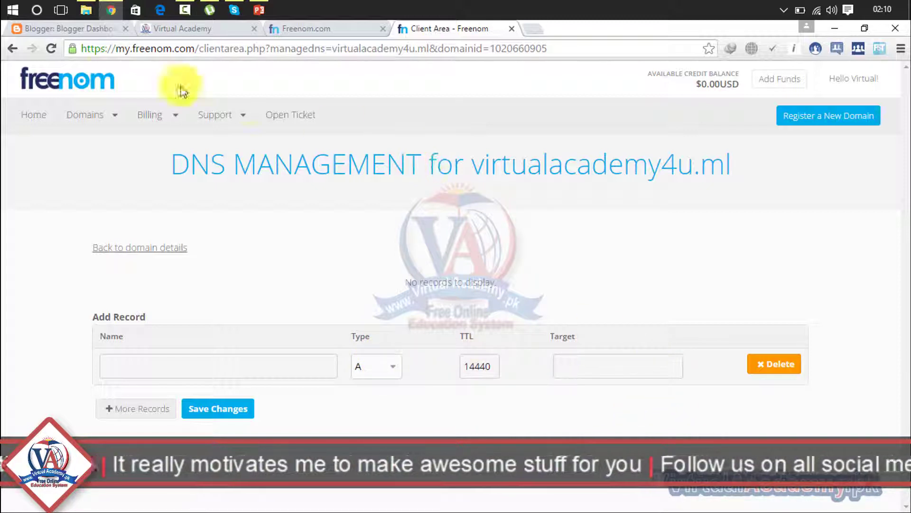
- Switch to Blogger and start setting up a third-party URL in the Virtual Academy blog's basic settings
{"action": "left_click", "coordinate": [88, 30]}
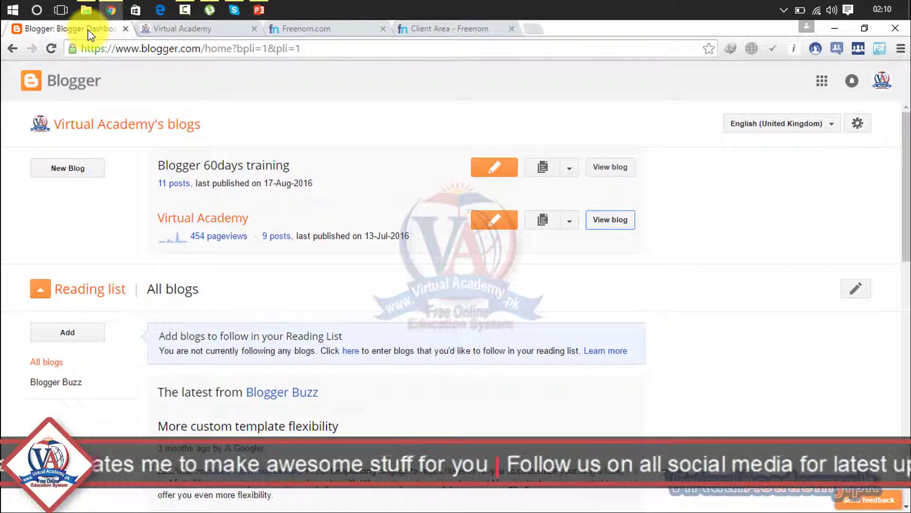
{"action": "left_click", "coordinate": [203, 228]}
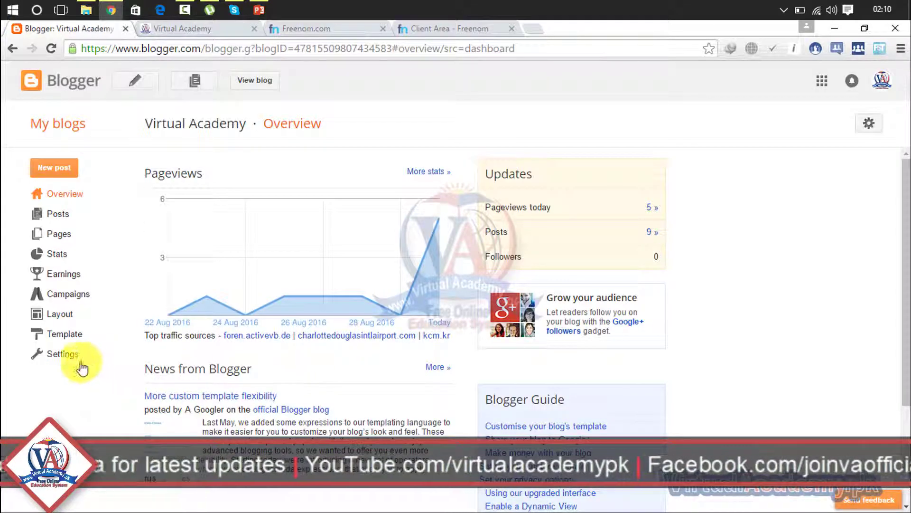
{"action": "left_click", "coordinate": [61, 359]}
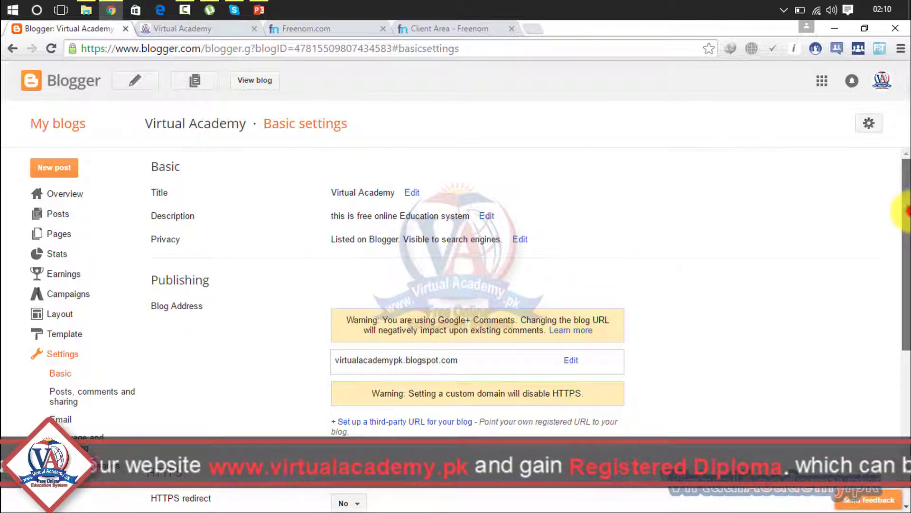
{"action": "scroll", "coordinate": [896, 244], "scroll_direction": "down", "scroll_amount": 1}
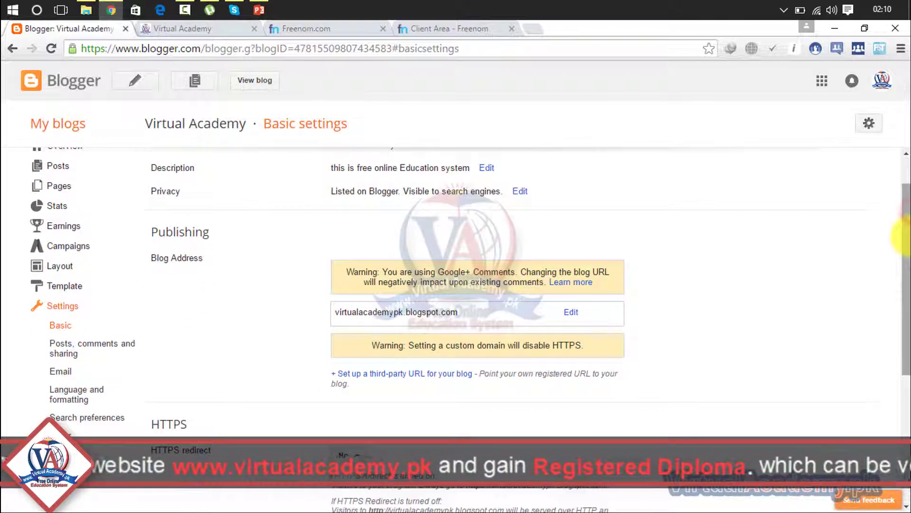
{"action": "left_click", "coordinate": [410, 383]}
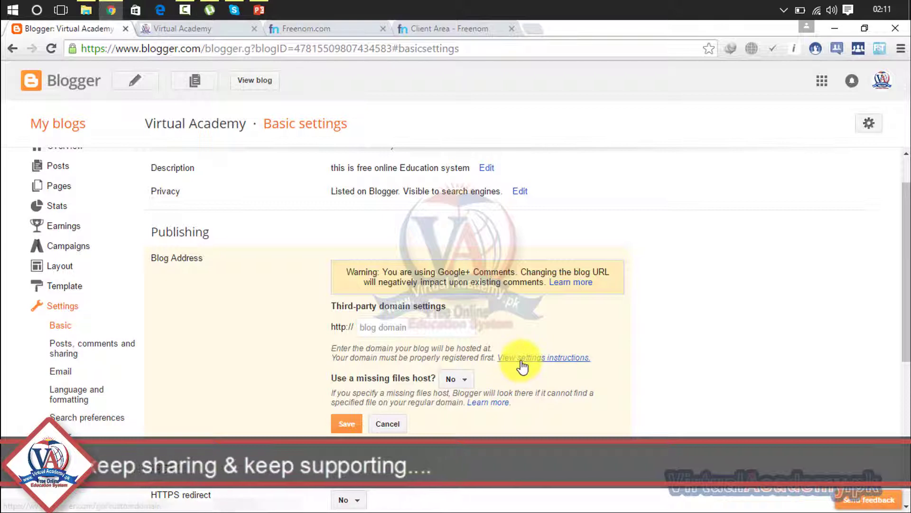
{"action": "left_click", "coordinate": [537, 366]}
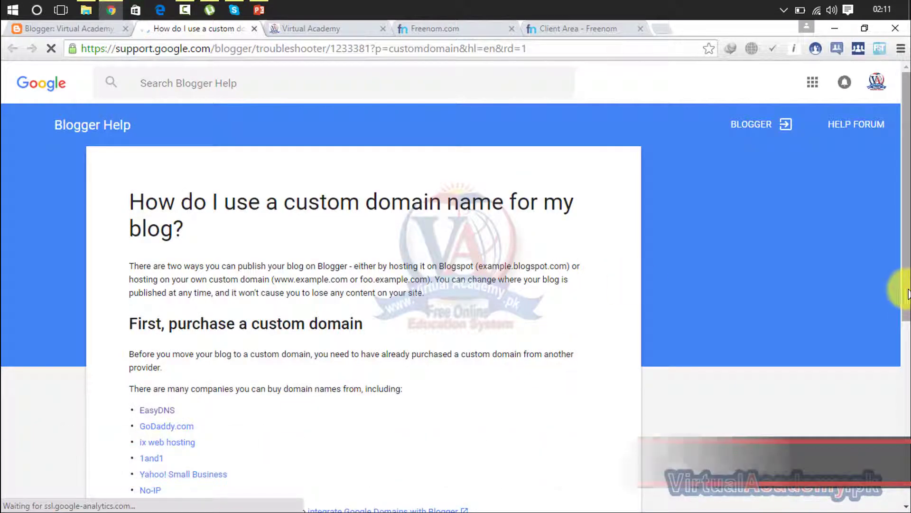
{"action": "scroll", "coordinate": [897, 285], "scroll_direction": "down", "scroll_amount": 3}
{"action": "left_click_drag", "start_coordinate": [904, 235], "coordinate": [902, 317]}
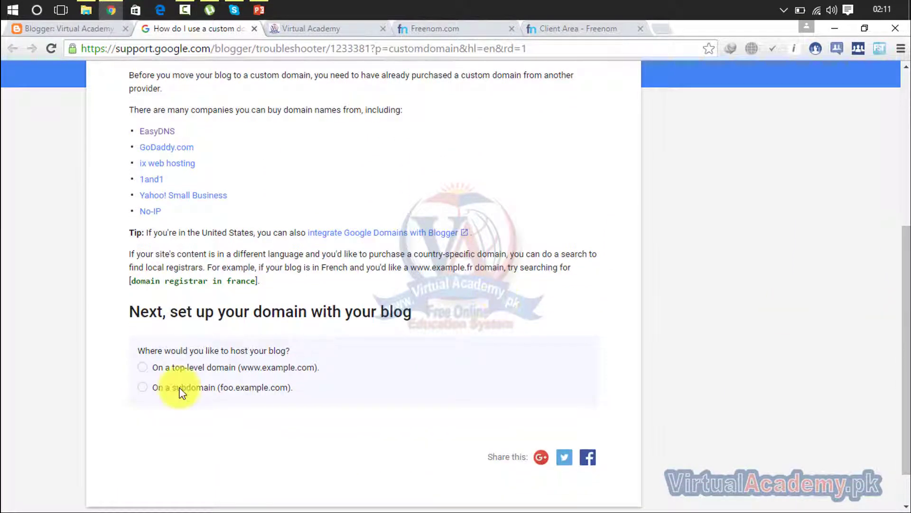
{"action": "left_click", "coordinate": [149, 389]}
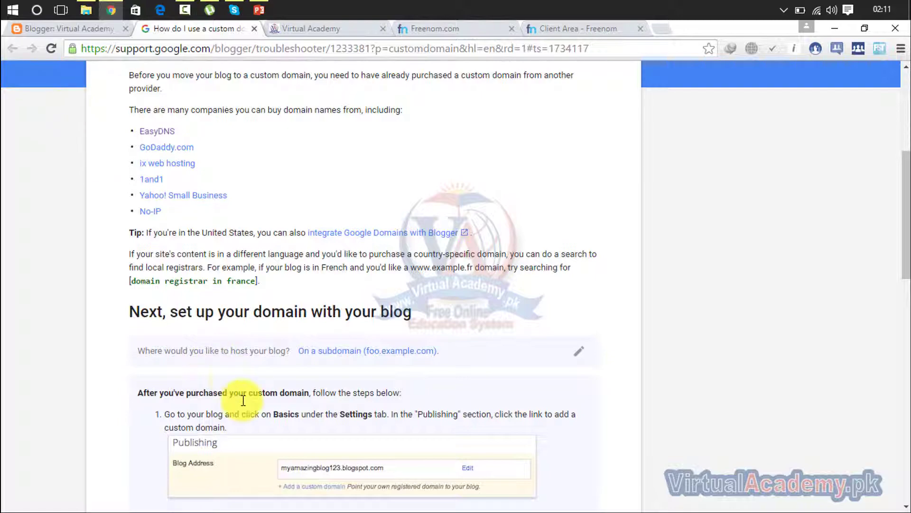
{"action": "mouse_move", "coordinate": [905, 209]}
{"action": "left_mouse_down"}
{"action": "mouse_move", "coordinate": [904, 420]}
{"action": "mouse_move", "coordinate": [904, 204]}
{"action": "left_mouse_up"}
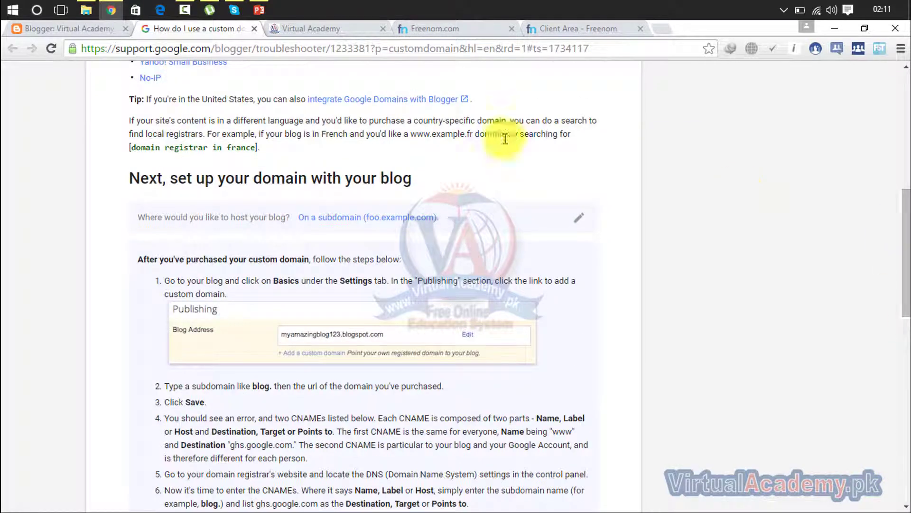
{"action": "left_click", "coordinate": [250, 29]}
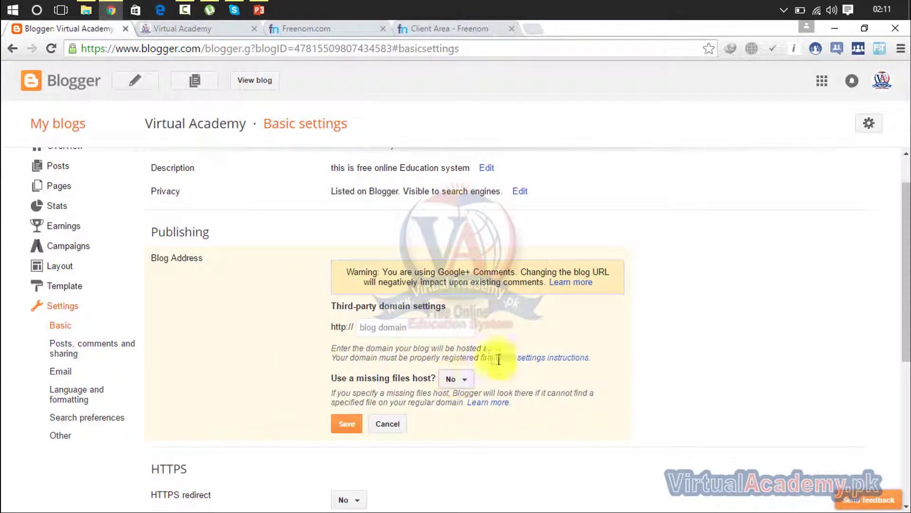
- Open the custom domain settings instructions and show the A-record addresses for hosting the blog on a top-level domain
{"action": "left_click", "coordinate": [539, 357]}
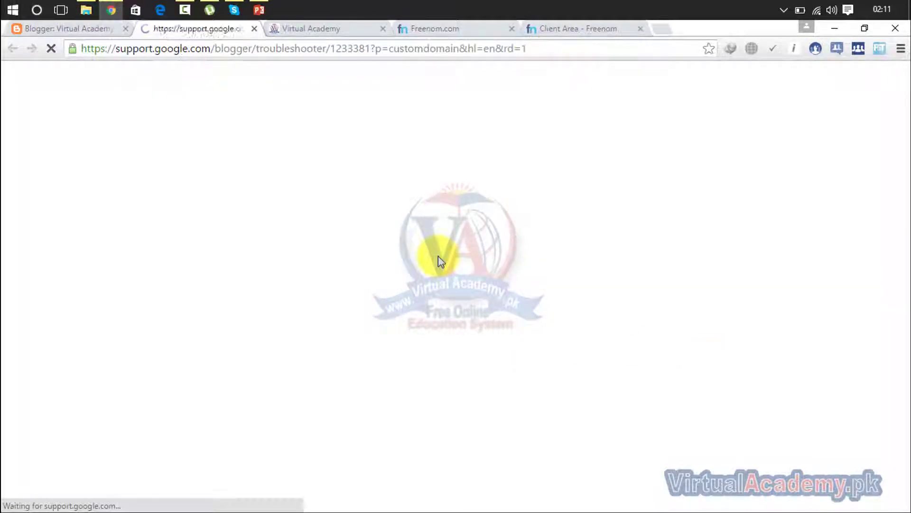
{"action": "scroll", "coordinate": [904, 345], "scroll_direction": "down", "scroll_amount": 6}
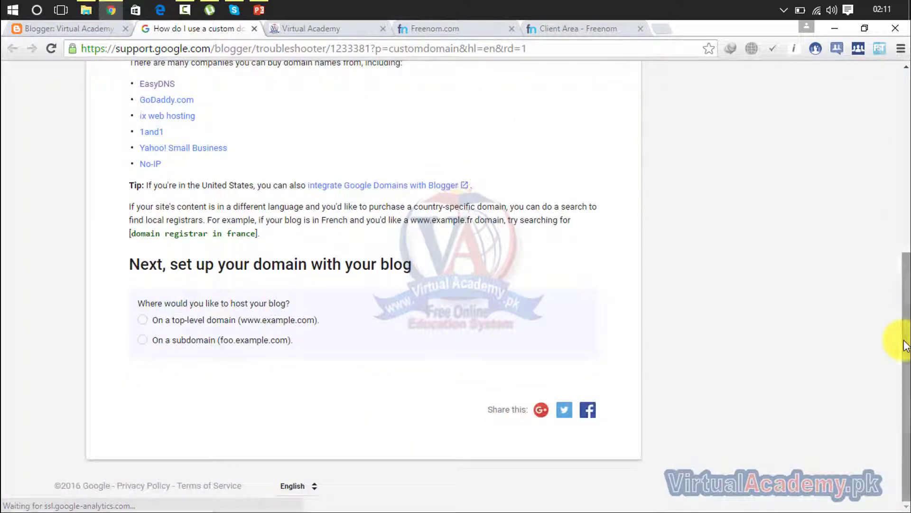
{"action": "left_click", "coordinate": [192, 319]}
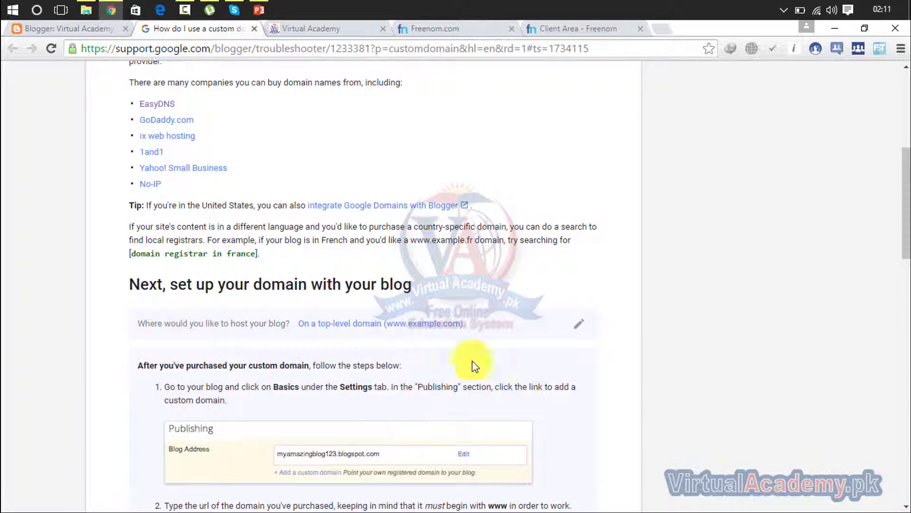
{"action": "left_click_drag", "start_coordinate": [904, 161], "coordinate": [904, 304]}
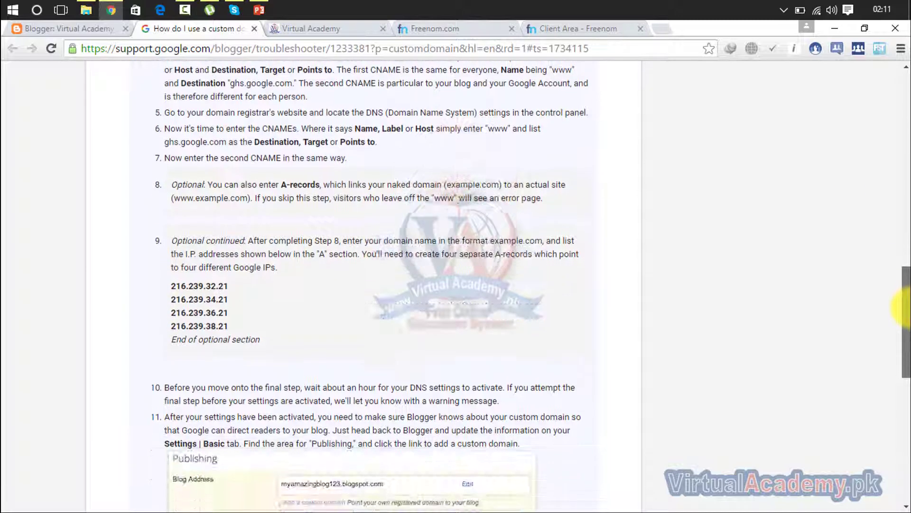
- Copy the IP address 216.239.32.21 from the instructions into the first A record's target in Freenom
{"action": "left_click_drag", "start_coordinate": [230, 322], "coordinate": [165, 281]}
{"action": "left_click", "coordinate": [233, 295]}
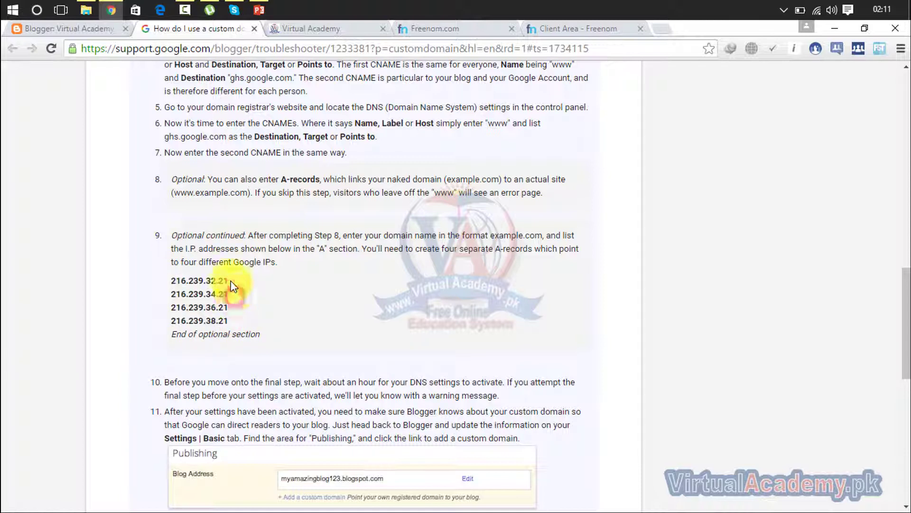
{"action": "left_click_drag", "start_coordinate": [230, 282], "coordinate": [171, 281]}
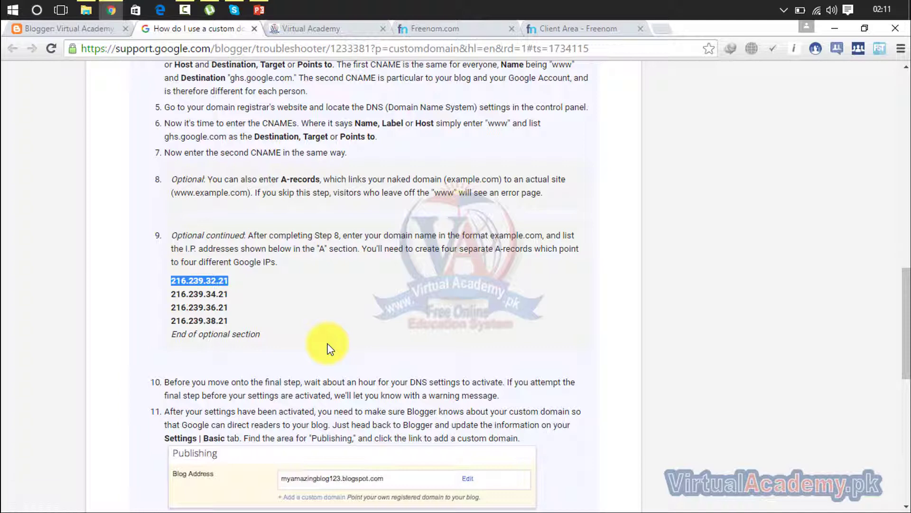
{"action": "left_click", "coordinate": [417, 28]}
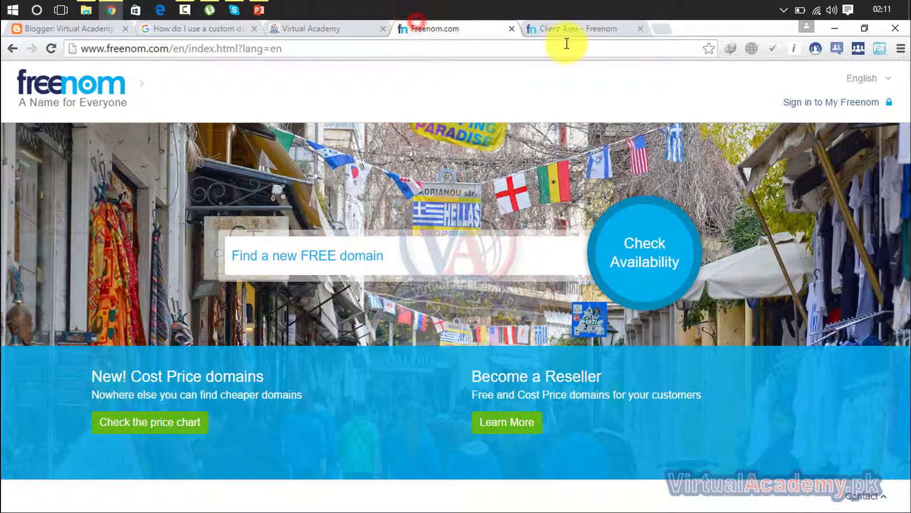
{"action": "left_click", "coordinate": [576, 30]}
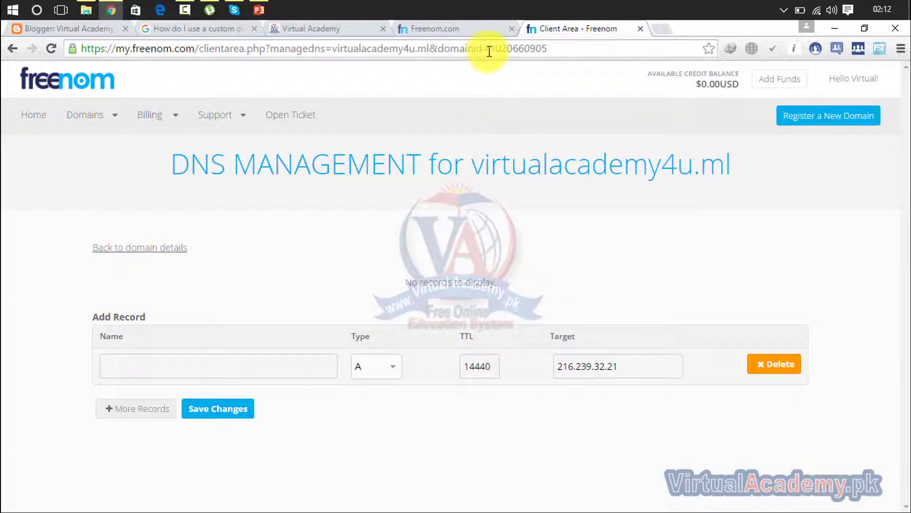
- Add a second A record in Freenom with the target 216.239.34.21 copied from the Blogger instructions
{"action": "left_click", "coordinate": [153, 411]}
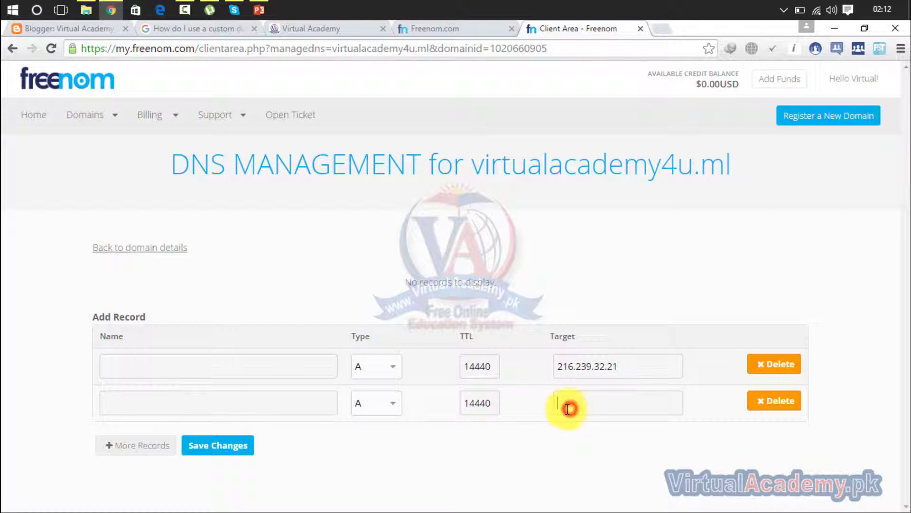
{"action": "left_click", "coordinate": [103, 30]}
{"action": "left_click", "coordinate": [182, 29]}
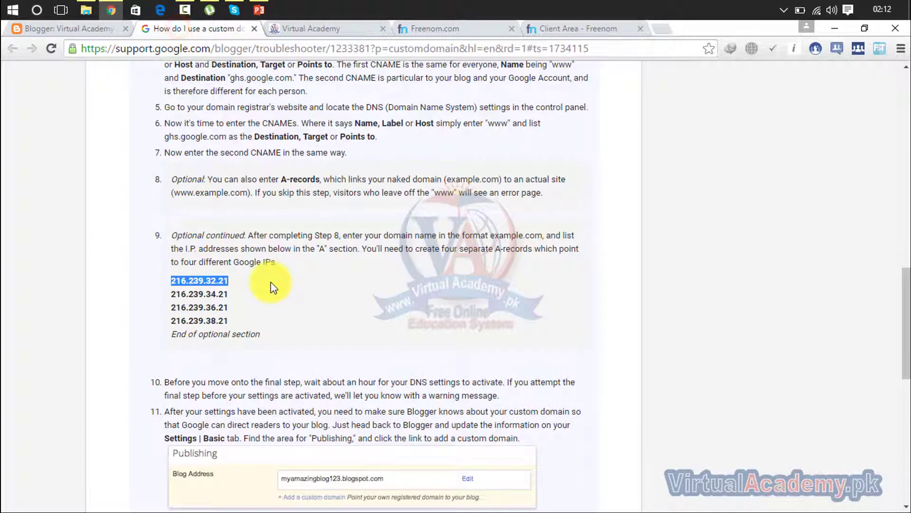
{"action": "left_click_drag", "start_coordinate": [236, 297], "coordinate": [163, 295]}
{"action": "key", "text": "ctrl+c"}
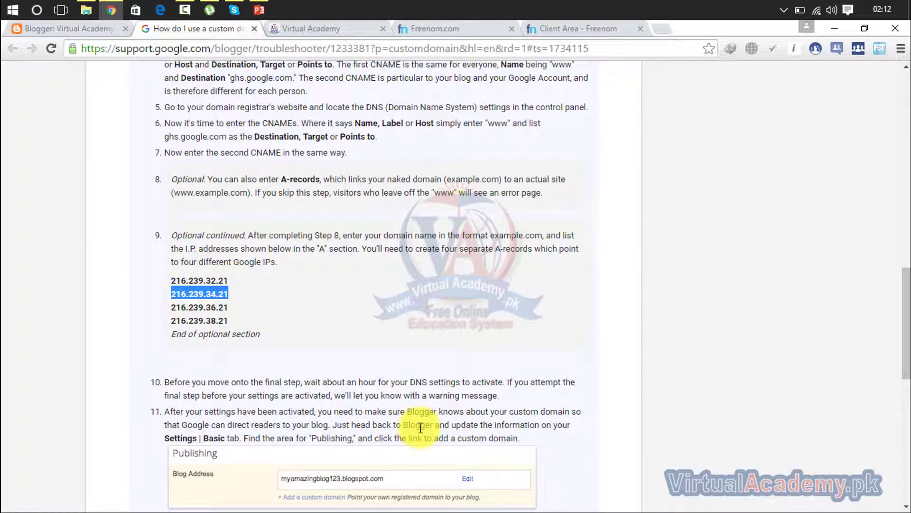
{"action": "left_click", "coordinate": [556, 27]}
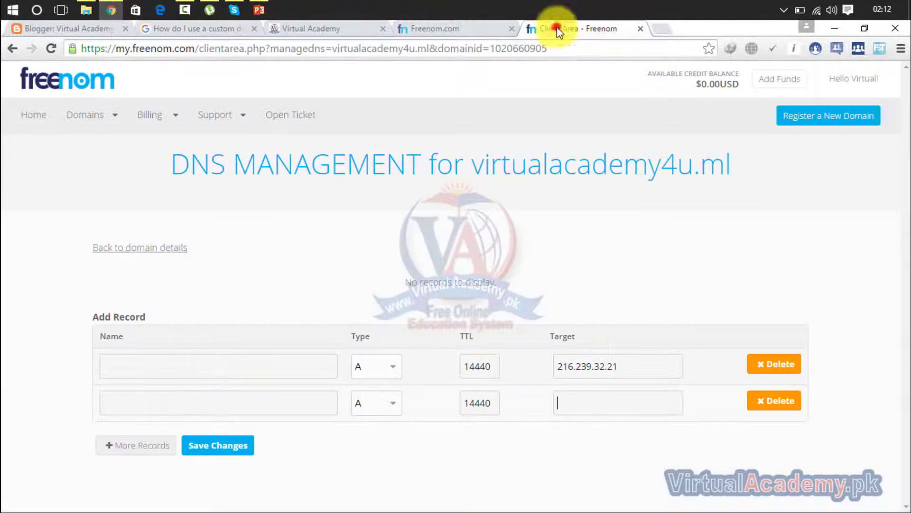
{"action": "left_click", "coordinate": [579, 420]}
{"action": "key", "text": "ctrl+v"}
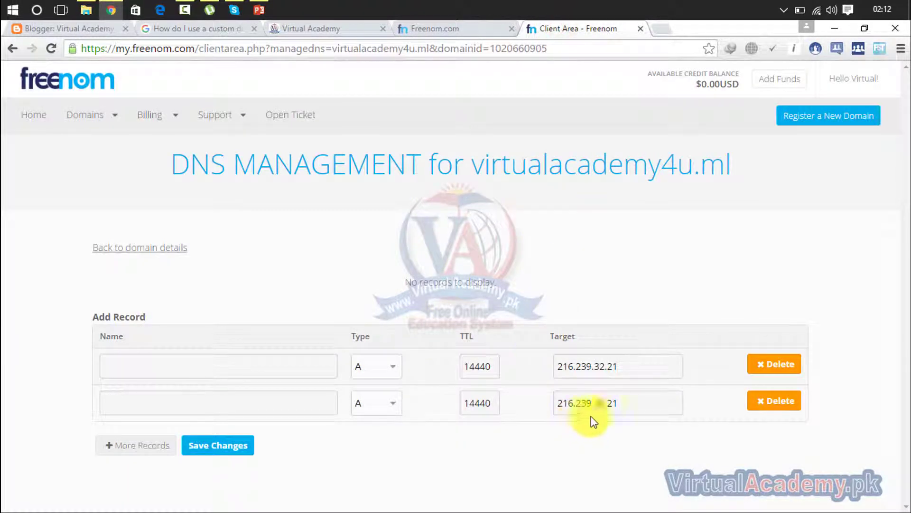
- Add a third A record in Freenom with the target 216.239.36.21 copied from the Blogger instructions
{"action": "left_click", "coordinate": [147, 451]}
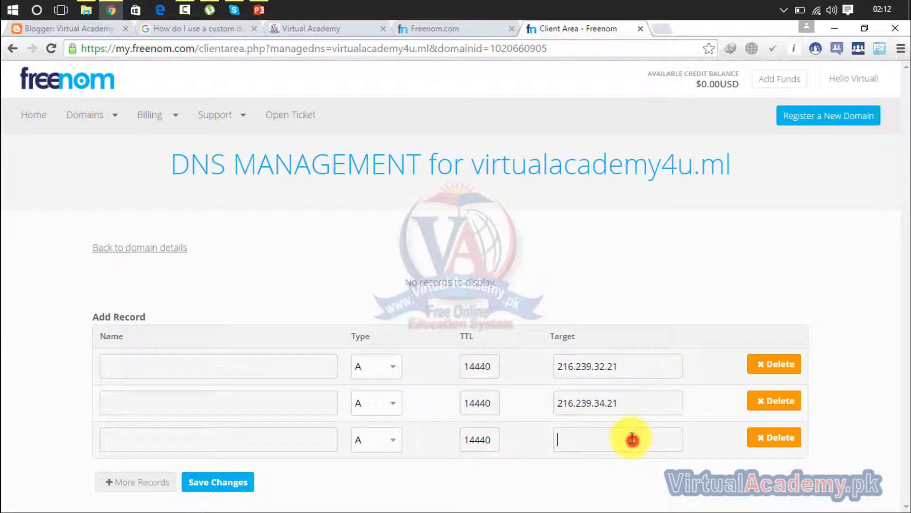
{"action": "left_click", "coordinate": [93, 7]}
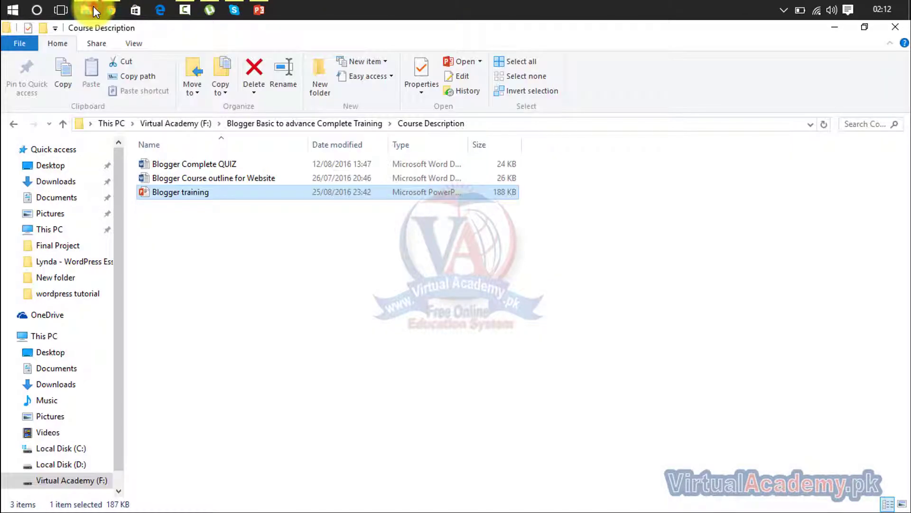
{"action": "left_click", "coordinate": [93, 7]}
{"action": "left_click", "coordinate": [149, 28]}
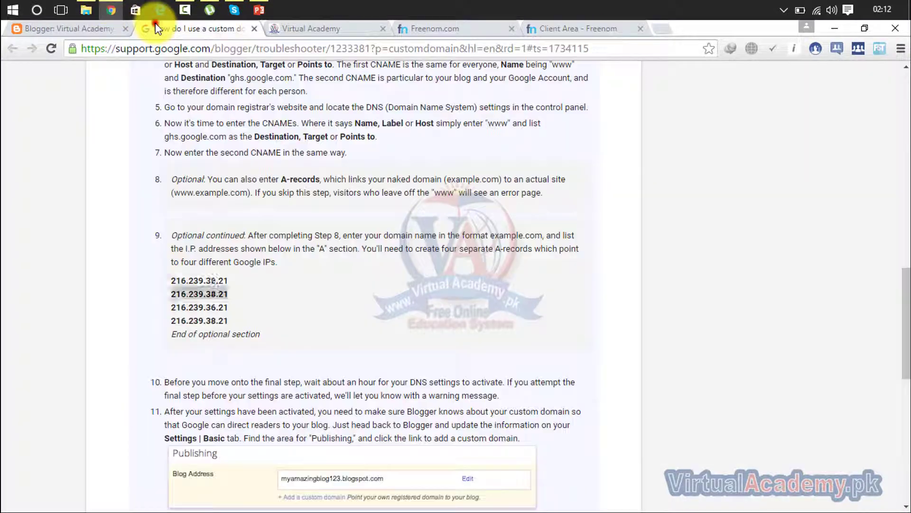
{"action": "left_click_drag", "start_coordinate": [232, 307], "coordinate": [171, 307]}
{"action": "key", "text": "ctrl+c"}
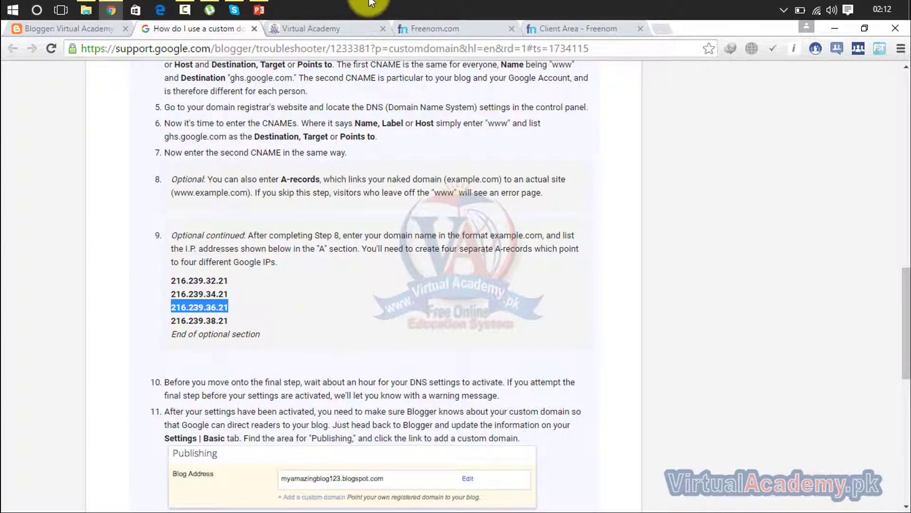
{"action": "left_click", "coordinate": [66, 28]}
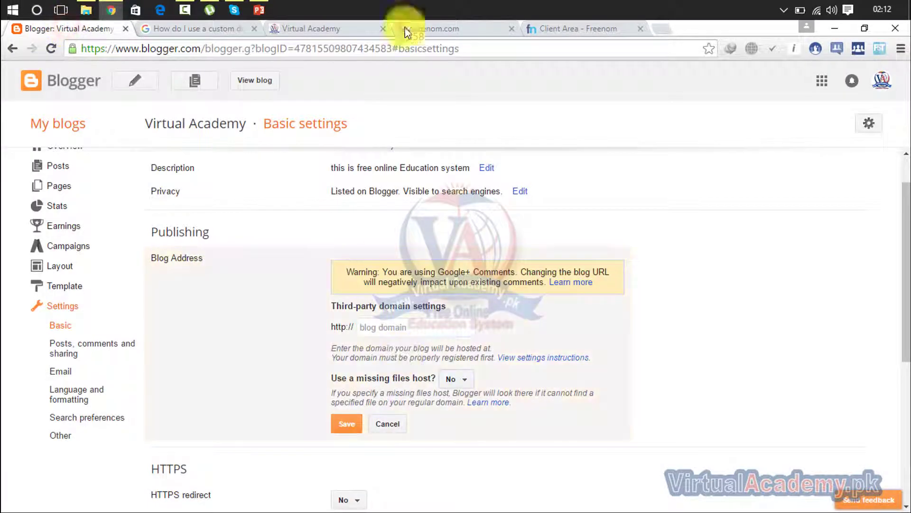
{"action": "left_click", "coordinate": [551, 28]}
{"action": "left_click", "coordinate": [565, 432]}
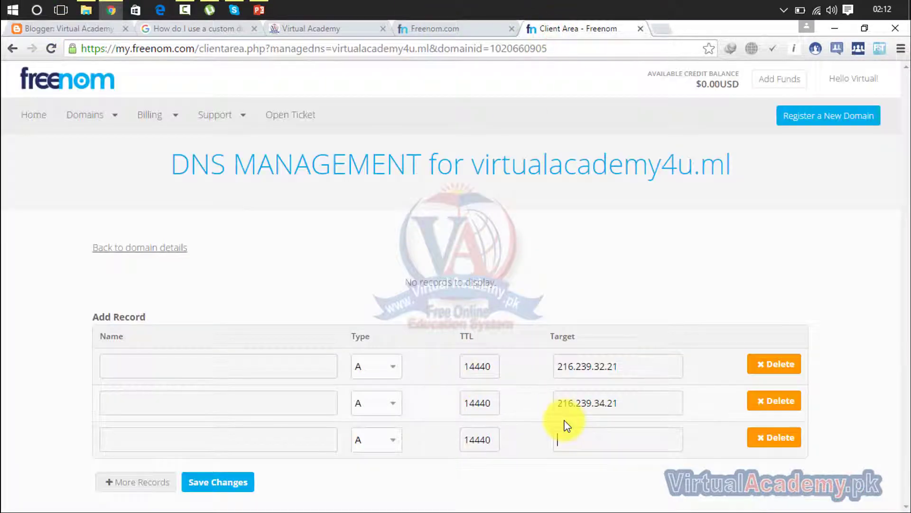
{"action": "key", "text": "ctrl+v"}
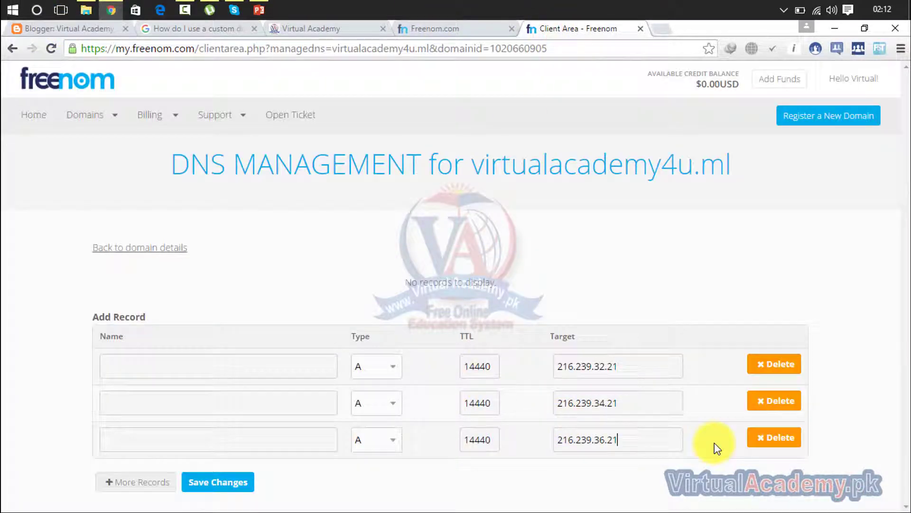
- Add a fourth A record in Freenom with the target 216.239.38.21 copied from the Blogger instructions
{"action": "left_click", "coordinate": [137, 482]}
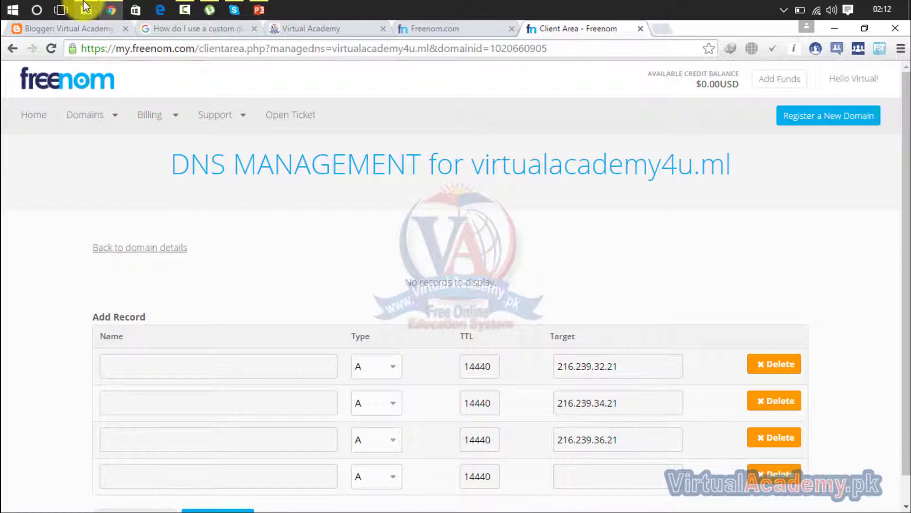
{"action": "left_click", "coordinate": [223, 27]}
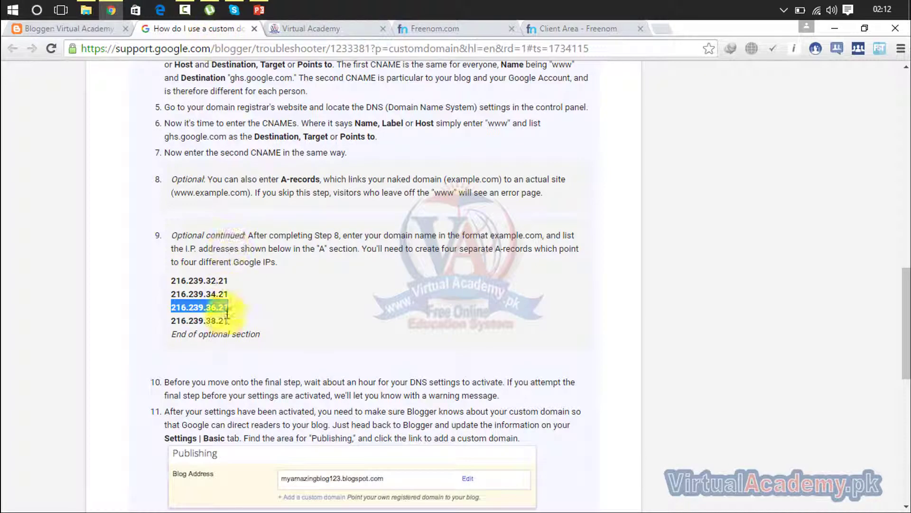
{"action": "left_click_drag", "start_coordinate": [228, 320], "coordinate": [170, 320]}
{"action": "key", "text": "ctrl+c"}
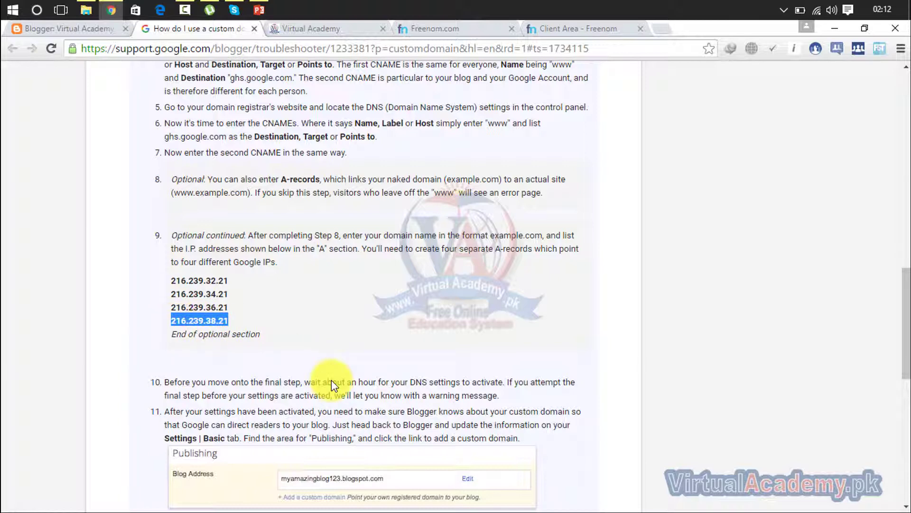
{"action": "left_click", "coordinate": [562, 32]}
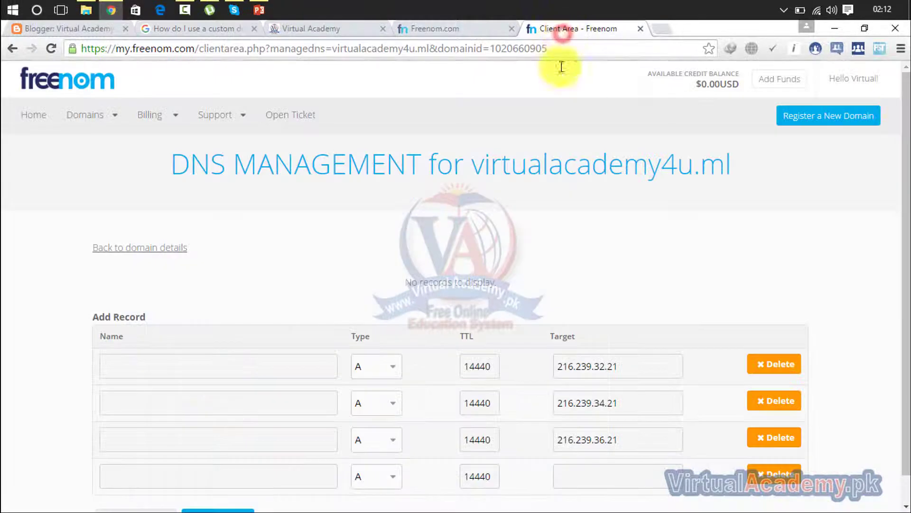
{"action": "left_click", "coordinate": [585, 487]}
{"action": "key", "text": "ctrl+v"}
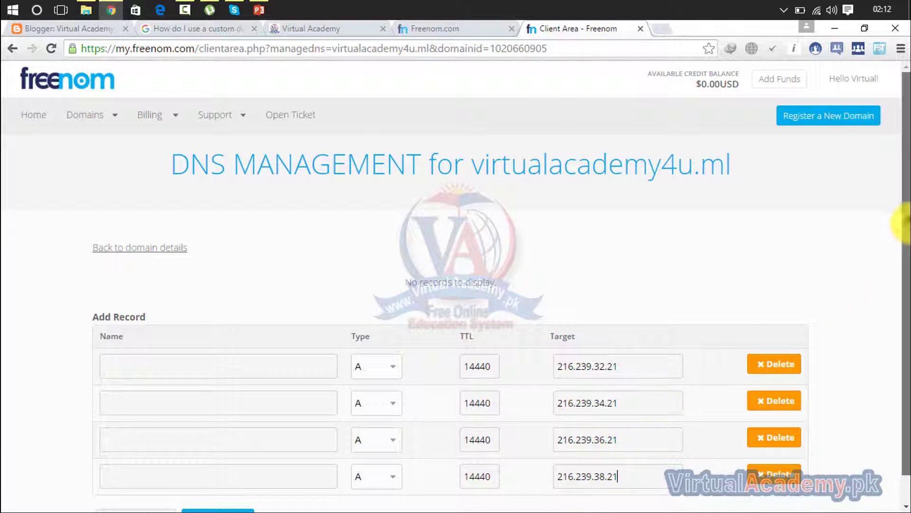
{"action": "left_click_drag", "start_coordinate": [897, 220], "coordinate": [905, 327]}
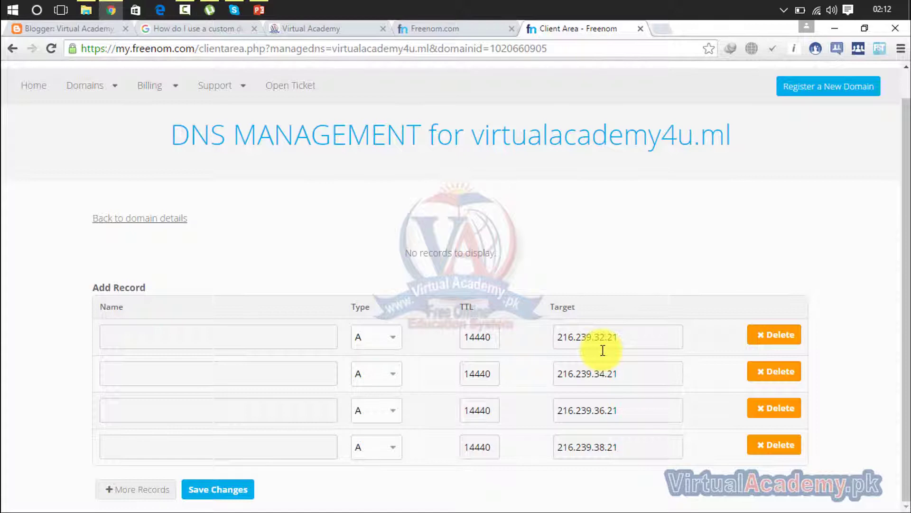
- Review the A records against the custom domain instructions, close the instructions page and return to Blogger's third-party domain settings
{"action": "left_click", "coordinate": [99, 34]}
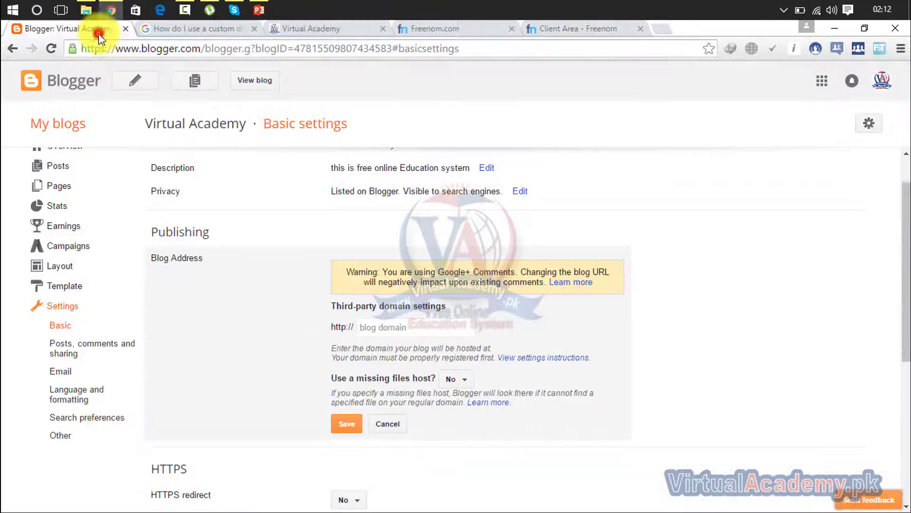
{"action": "left_click", "coordinate": [158, 29]}
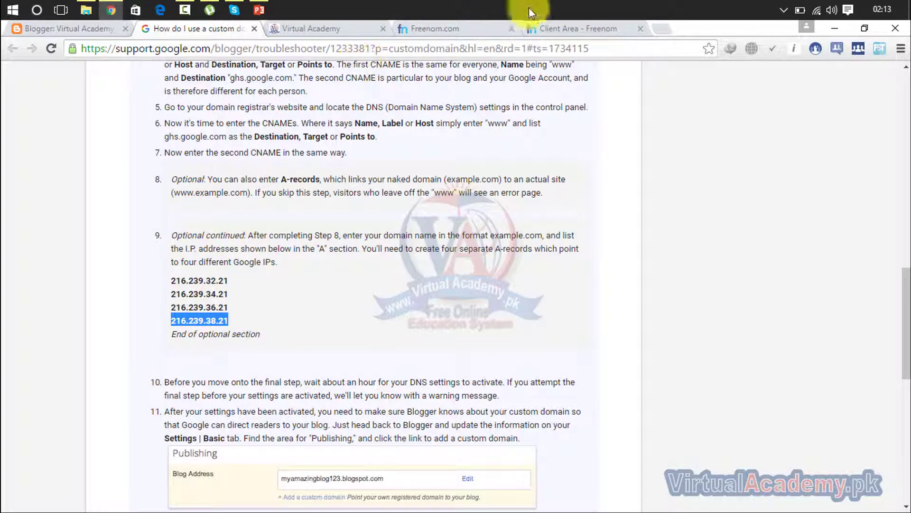
{"action": "left_click", "coordinate": [548, 31]}
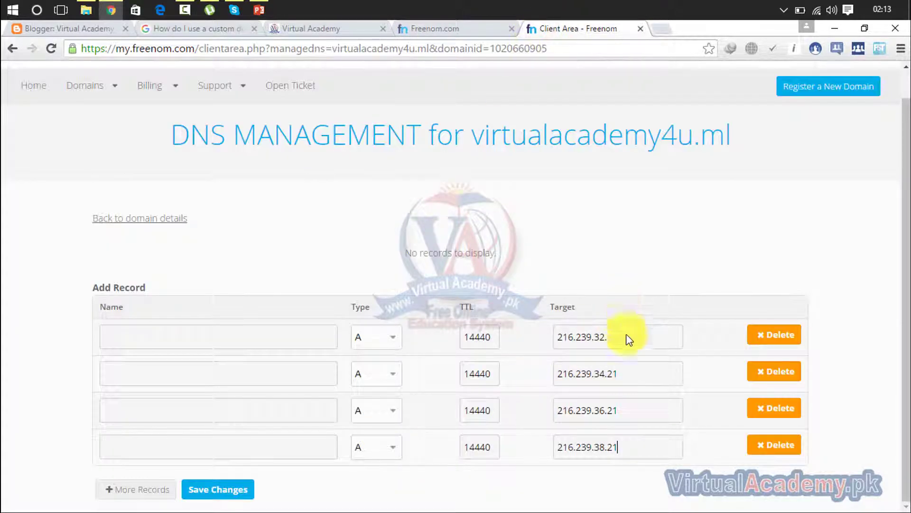
{"action": "left_click", "coordinate": [84, 29]}
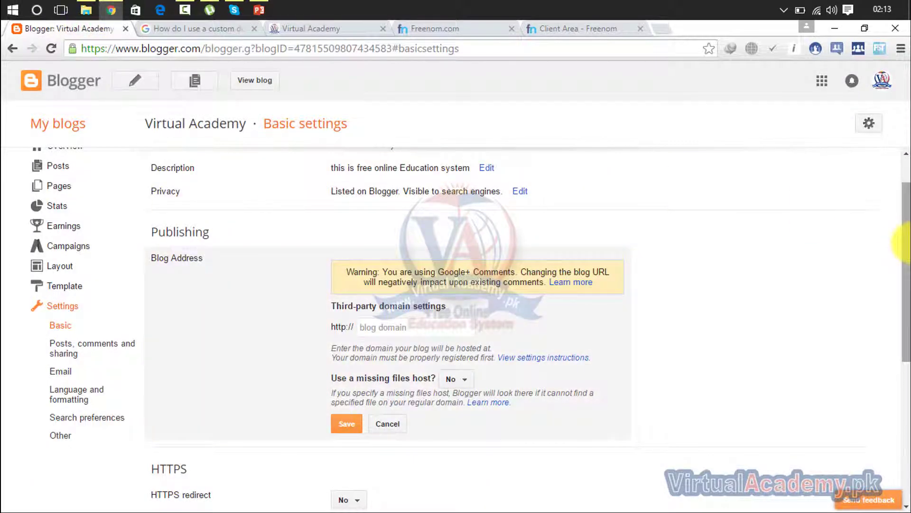
{"action": "left_click_drag", "start_coordinate": [901, 240], "coordinate": [901, 271]}
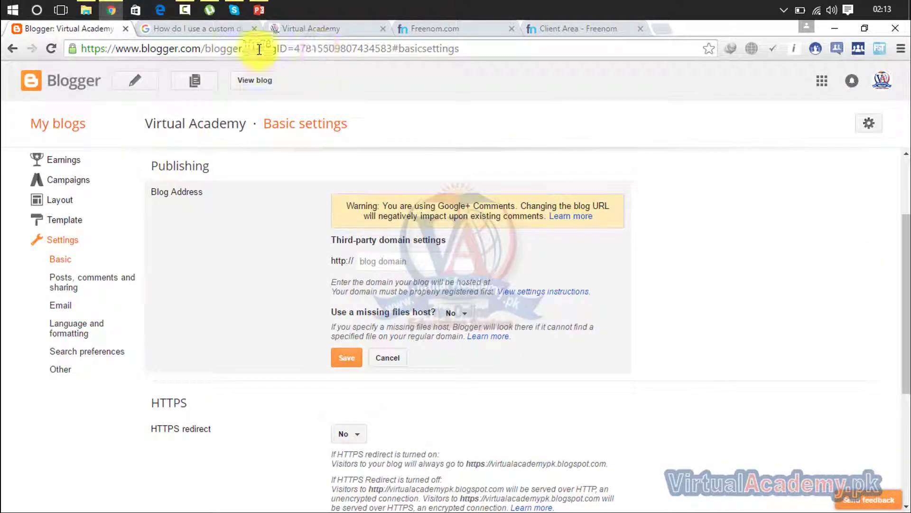
{"action": "left_click", "coordinate": [223, 29]}
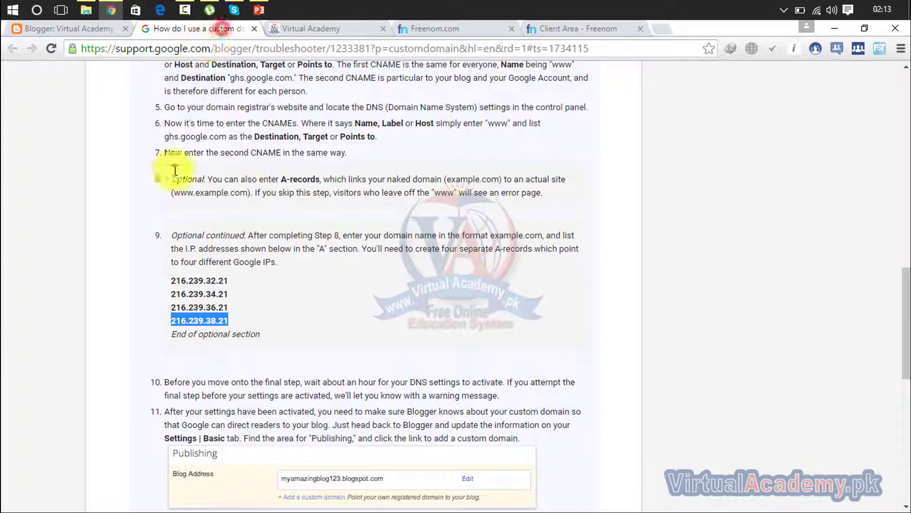
{"action": "left_click", "coordinate": [253, 29]}
{"action": "left_click", "coordinate": [58, 29]}
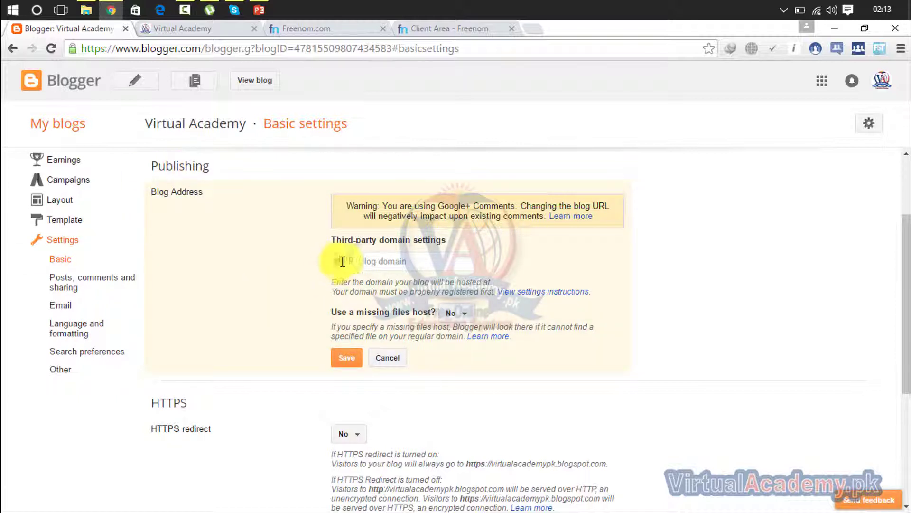
- Sign in to My Freenom from its home page and open the My Domains list to look up the registered domain name
{"action": "left_click", "coordinate": [409, 264]}
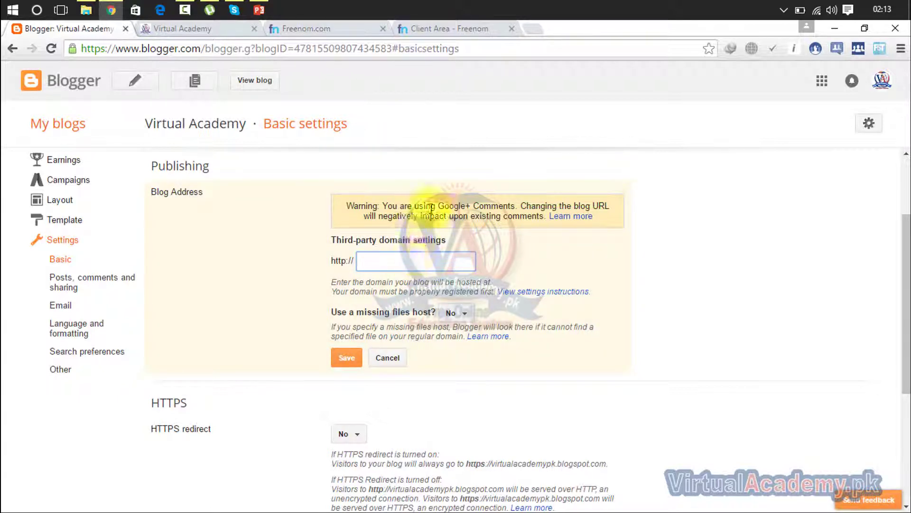
{"action": "left_click", "coordinate": [446, 32]}
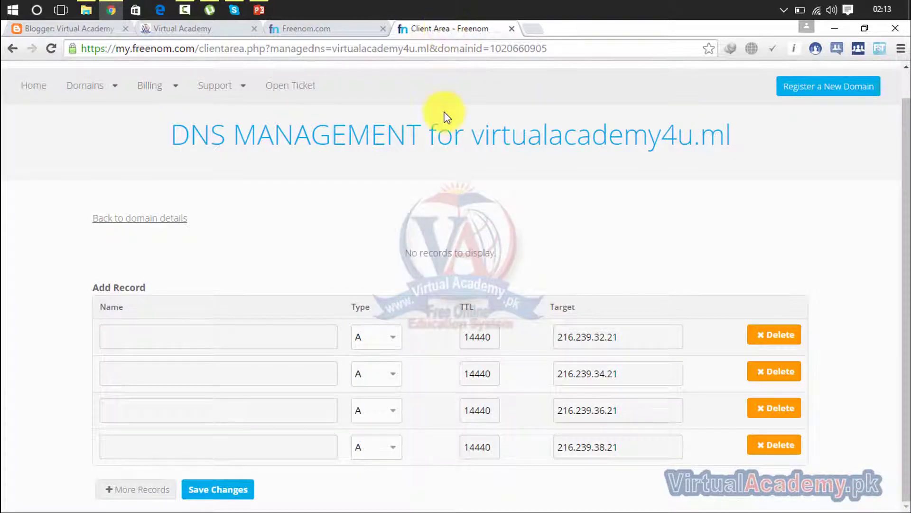
{"action": "left_click", "coordinate": [356, 27]}
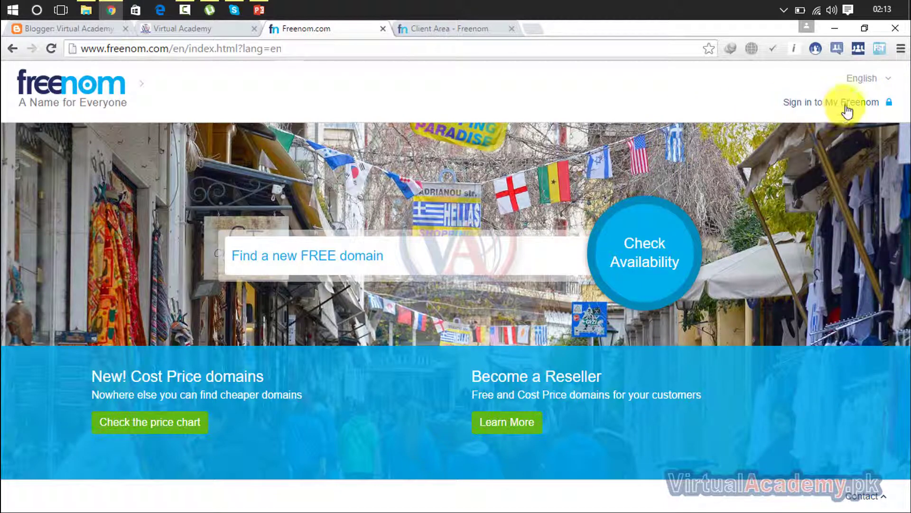
{"action": "mouse_move", "coordinate": [870, 86]}
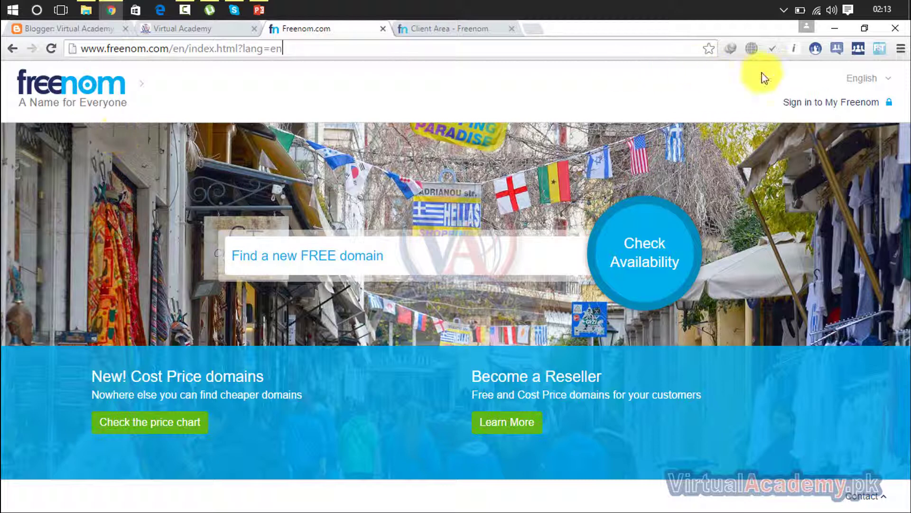
{"action": "left_click", "coordinate": [783, 102]}
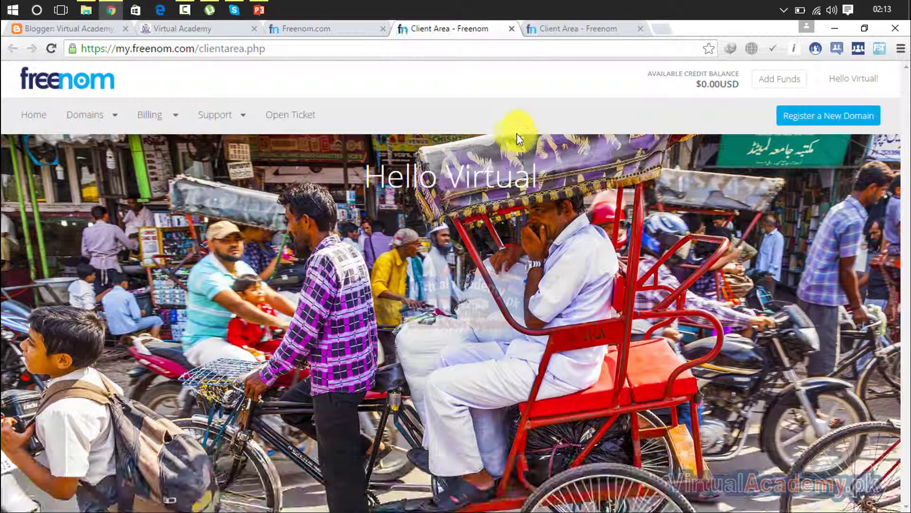
{"action": "left_click", "coordinate": [84, 114]}
{"action": "left_click", "coordinate": [87, 153]}
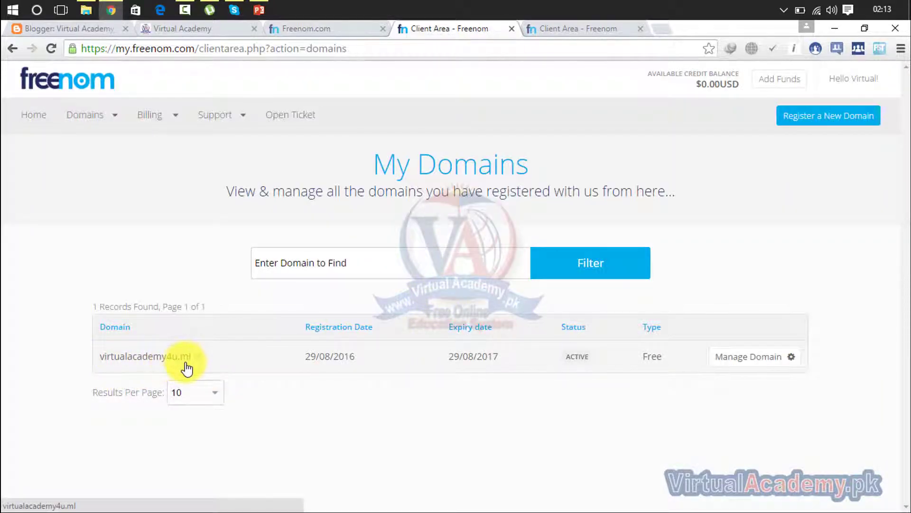
{"action": "left_click", "coordinate": [84, 30]}
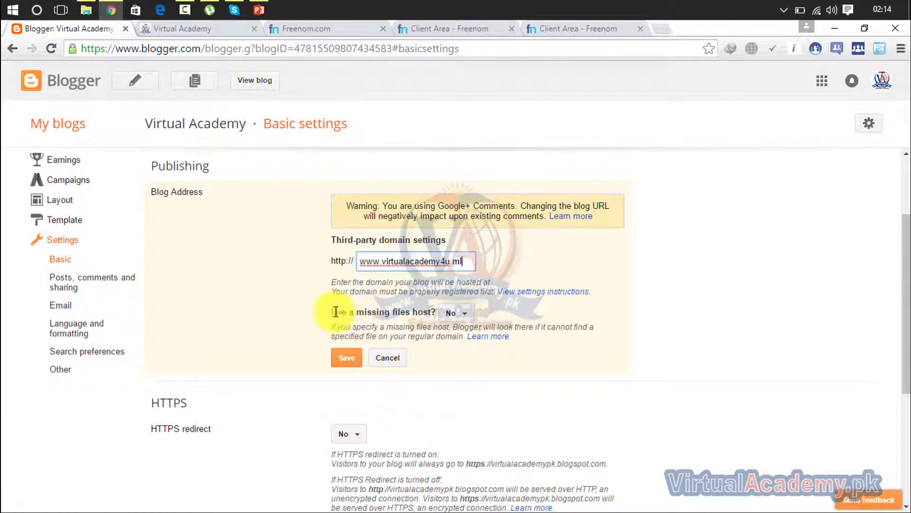
{"action": "left_click_drag", "start_coordinate": [334, 312], "coordinate": [432, 317]}
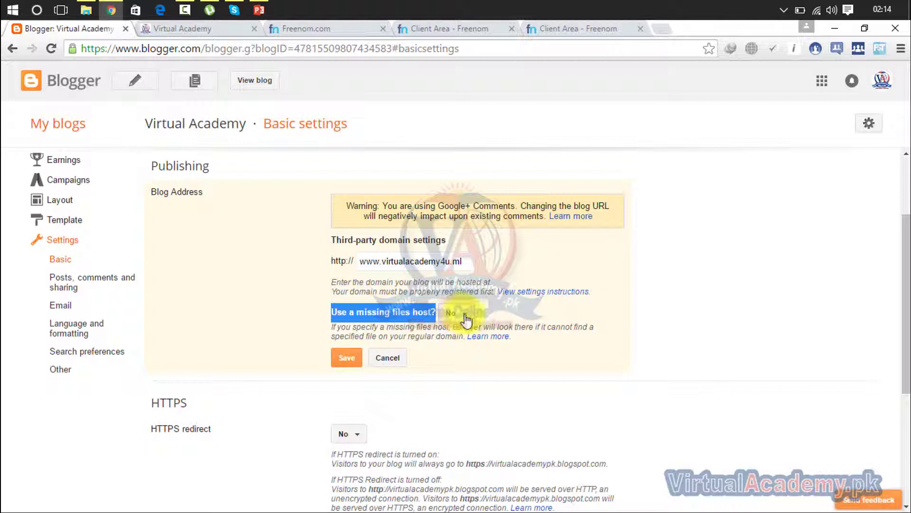
{"action": "left_click", "coordinate": [344, 361]}
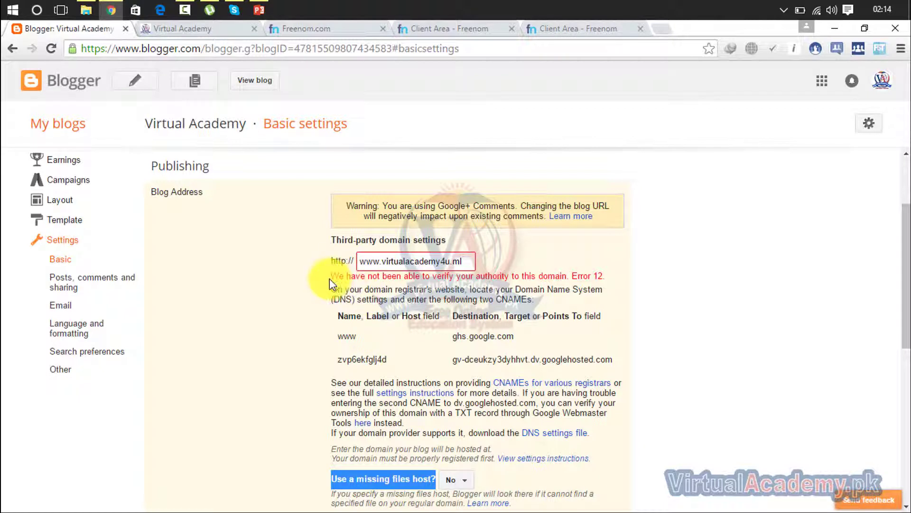
{"action": "left_click_drag", "start_coordinate": [329, 278], "coordinate": [609, 277]}
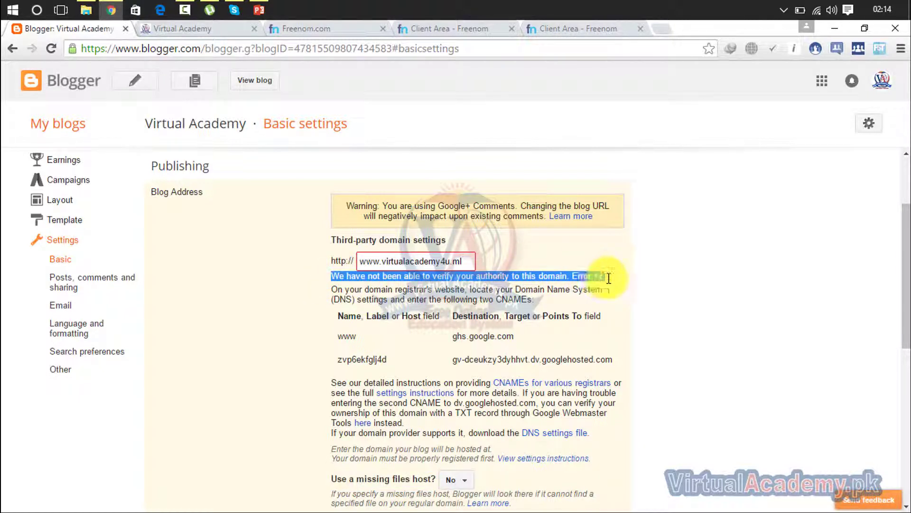
{"action": "left_click", "coordinate": [705, 301]}
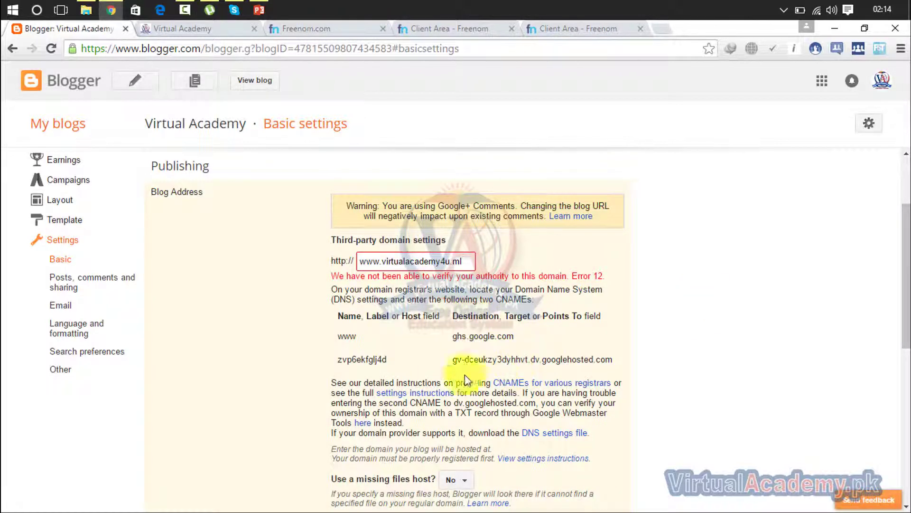
- Add a fifth record in Freenom with the type CNAME and the name www taken from Blogger's first CNAME entry
{"action": "left_click_drag", "start_coordinate": [357, 337], "coordinate": [340, 338]}
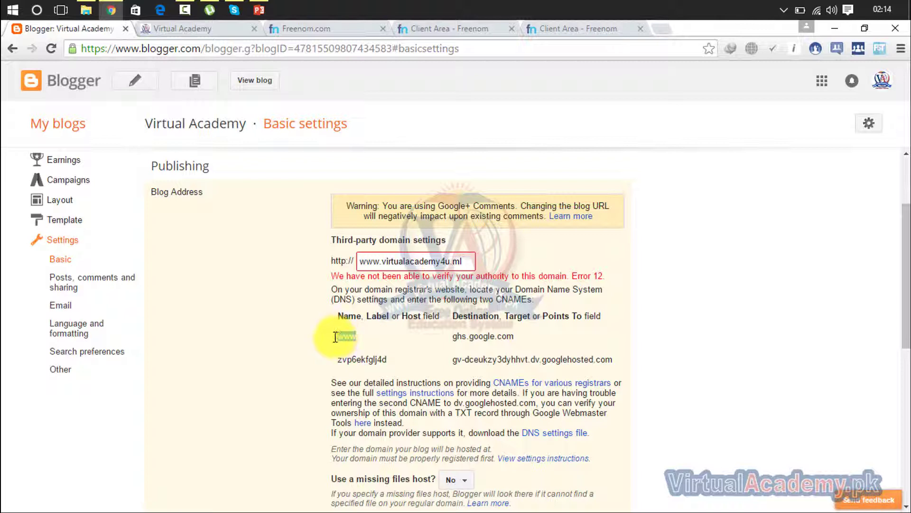
{"action": "left_click", "coordinate": [365, 337]}
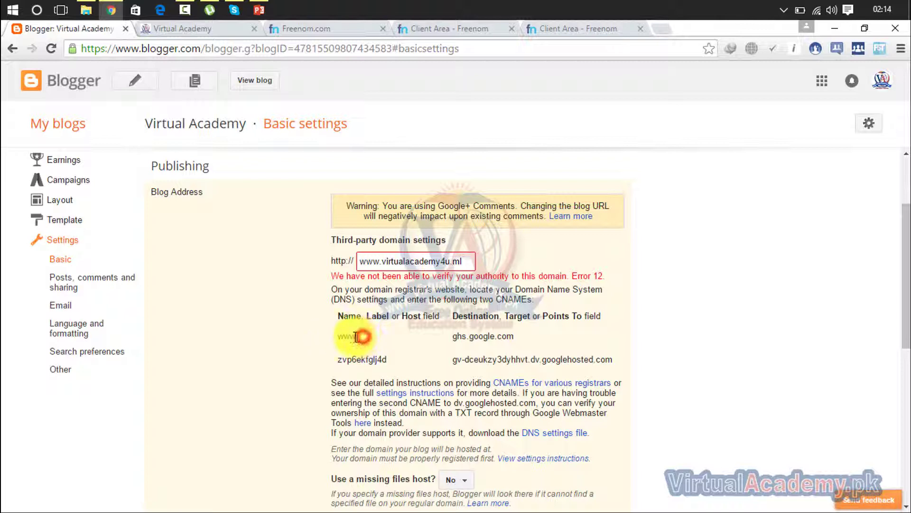
{"action": "left_click_drag", "start_coordinate": [364, 337], "coordinate": [334, 336]}
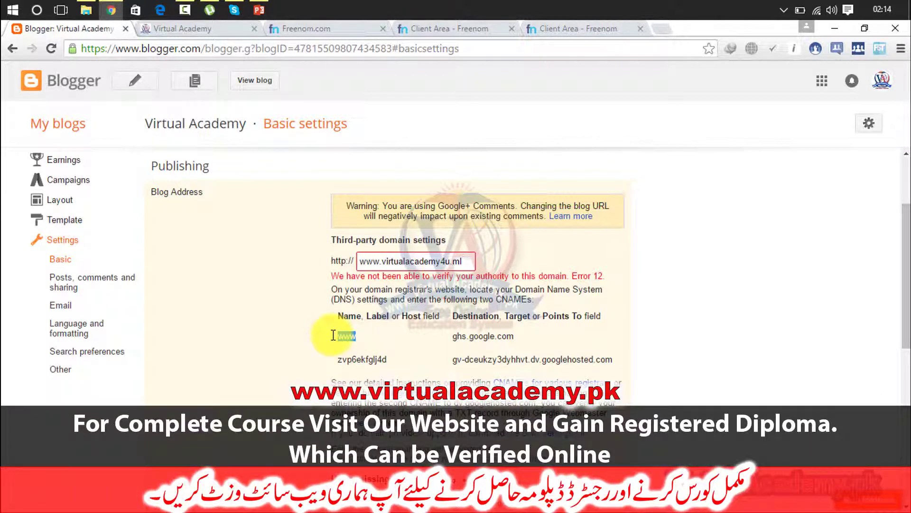
{"action": "left_click", "coordinate": [582, 28]}
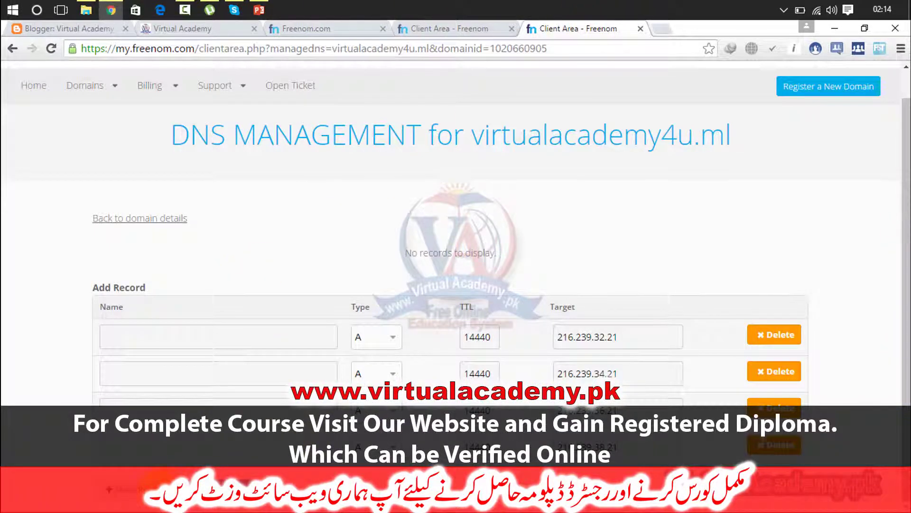
{"action": "left_click_drag", "start_coordinate": [905, 214], "coordinate": [905, 399]}
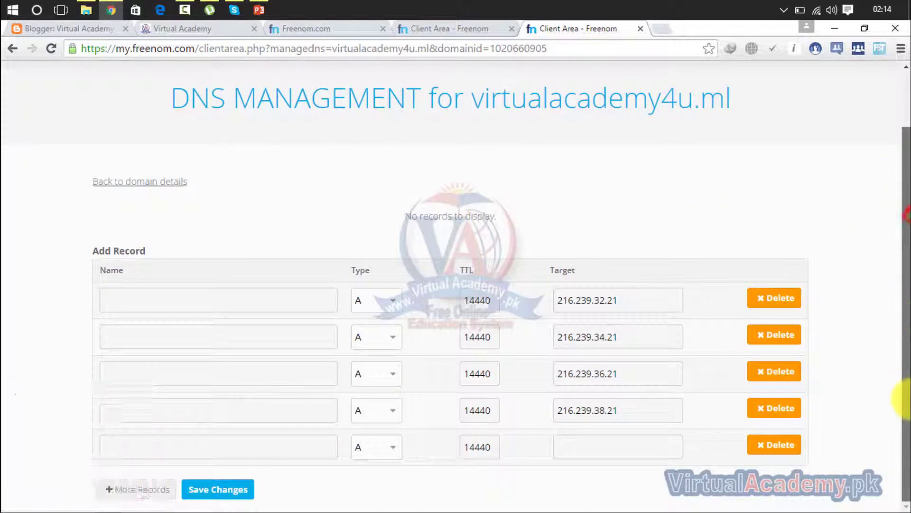
{"action": "left_click", "coordinate": [398, 447]}
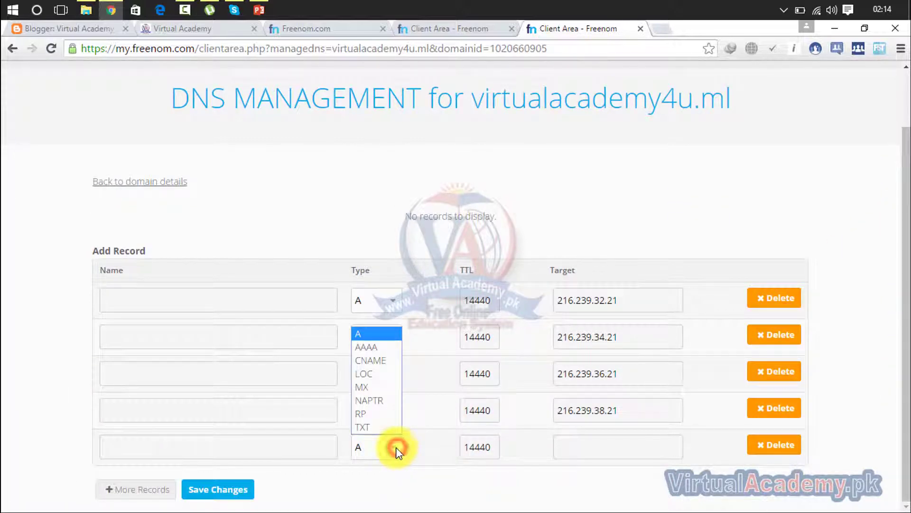
{"action": "left_click", "coordinate": [381, 363]}
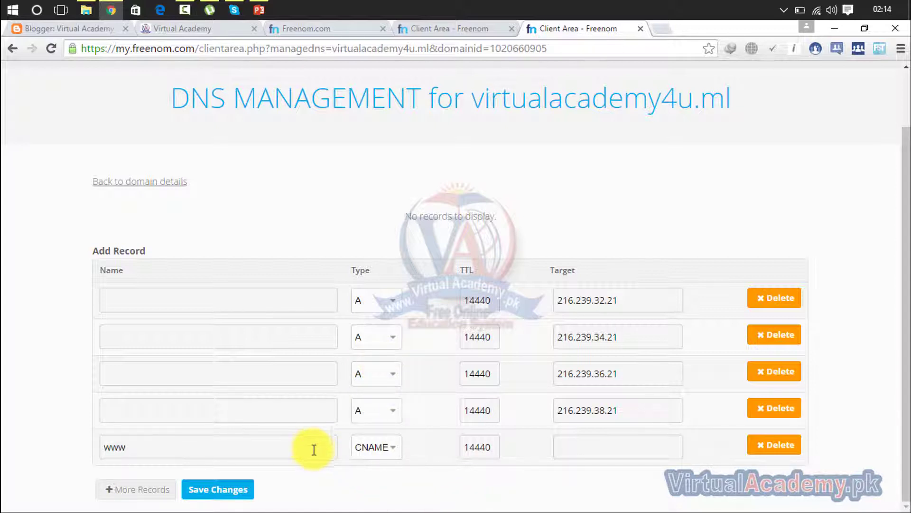
- Set the target of the www CNAME record in Freenom to ghs.google.com, copied from Blogger's first CNAME entry
{"action": "left_click", "coordinate": [98, 30]}
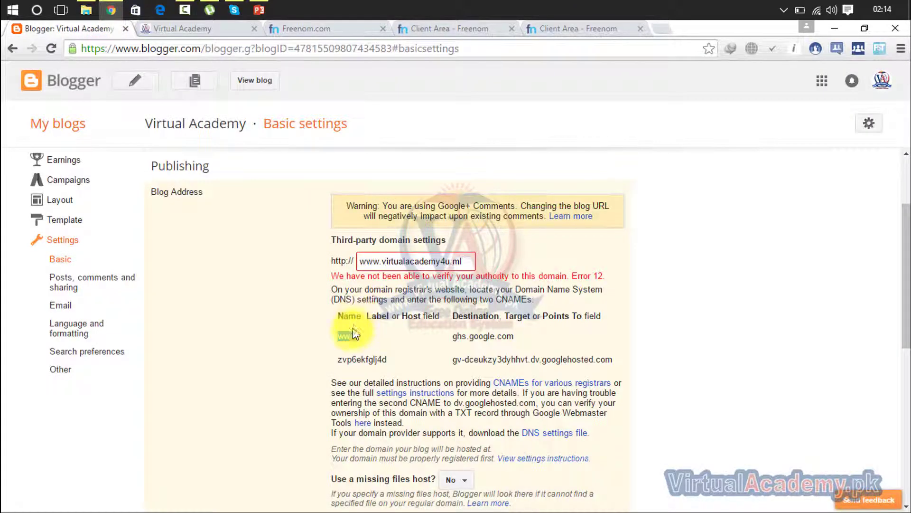
{"action": "left_click_drag", "start_coordinate": [535, 300], "coordinate": [497, 299]}
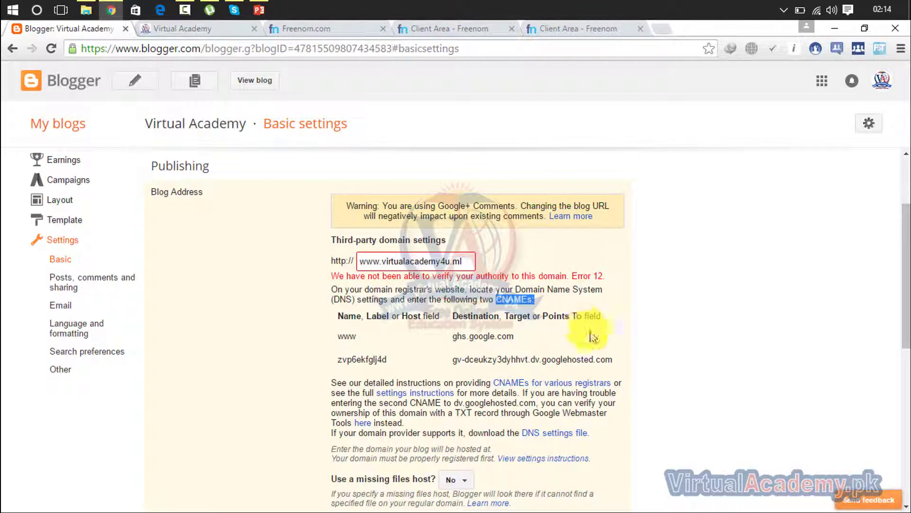
{"action": "left_click", "coordinate": [341, 344]}
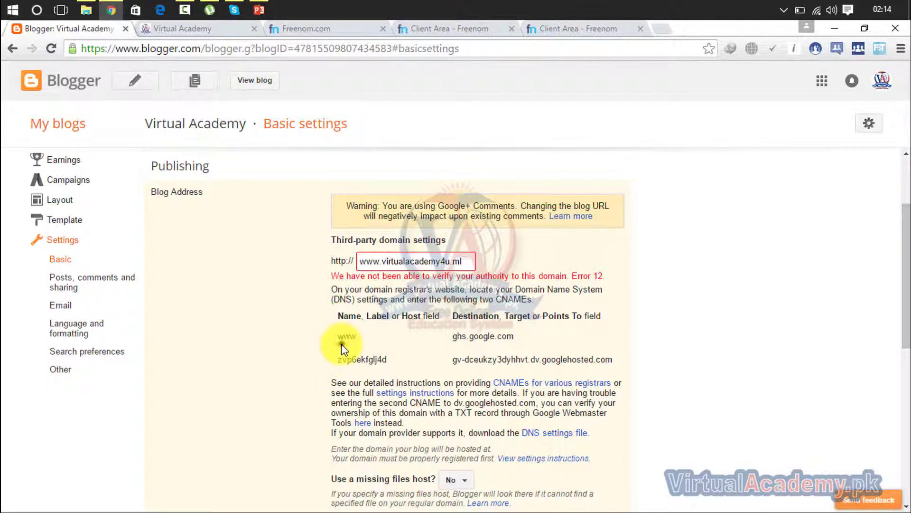
{"action": "left_click_drag", "start_coordinate": [517, 336], "coordinate": [462, 327]}
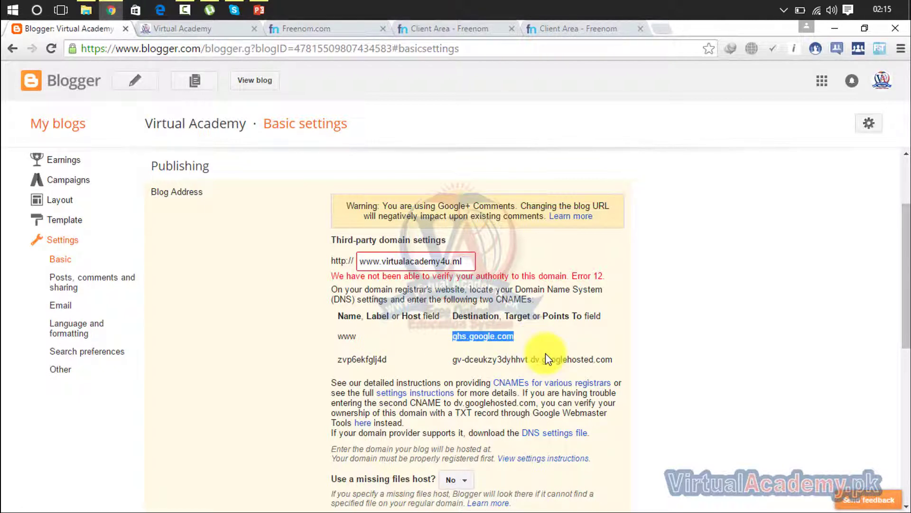
{"action": "left_click", "coordinate": [583, 28]}
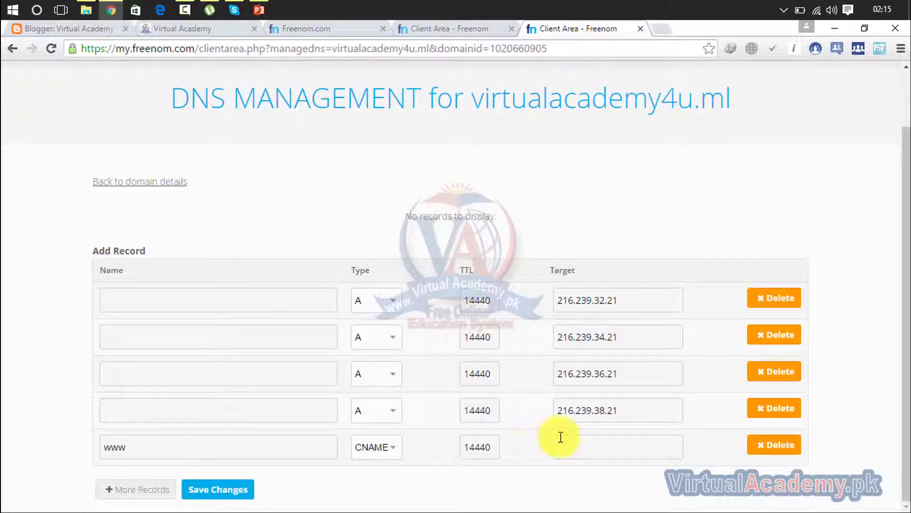
{"action": "left_click", "coordinate": [572, 447]}
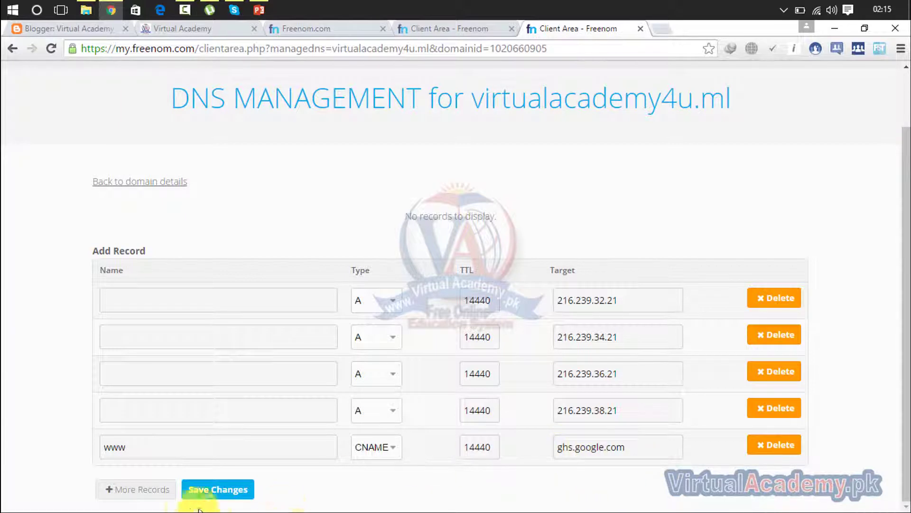
- Add a sixth DNS record of type A in Freenom, named with the host label copied from Blogger's second CNAME entry
{"action": "left_click", "coordinate": [167, 496]}
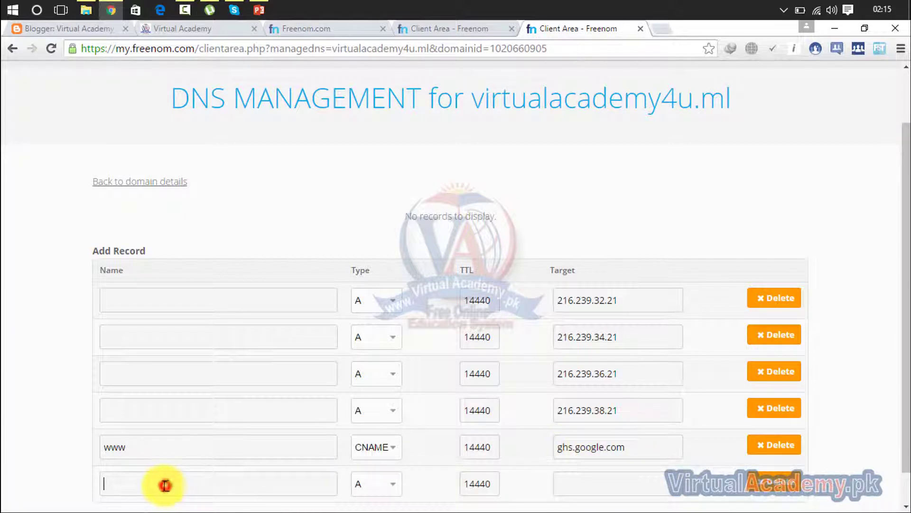
{"action": "left_click", "coordinate": [102, 33]}
{"action": "left_click", "coordinate": [392, 360]}
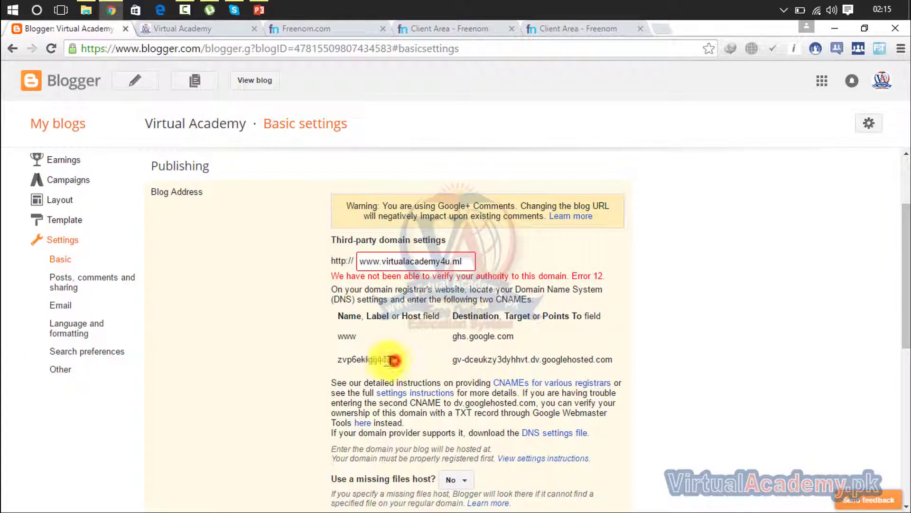
{"action": "left_click_drag", "start_coordinate": [391, 360], "coordinate": [334, 361]}
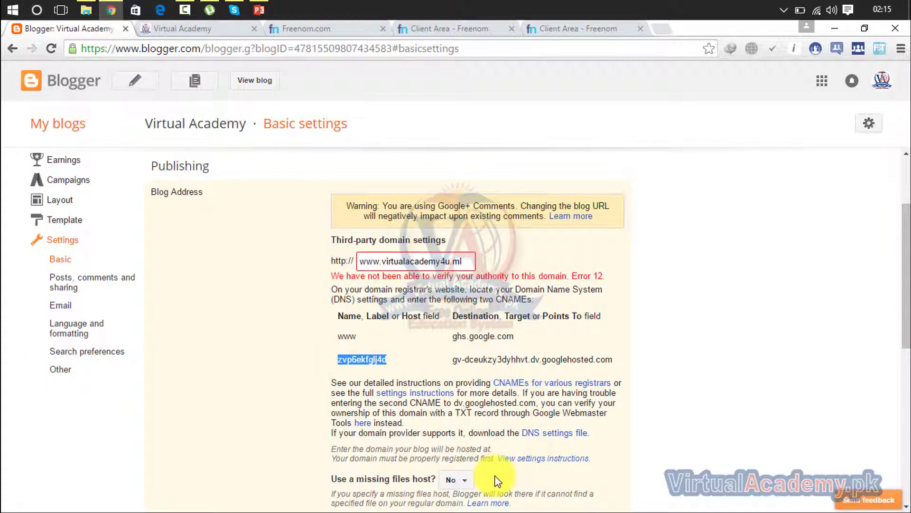
{"action": "left_click", "coordinate": [602, 28]}
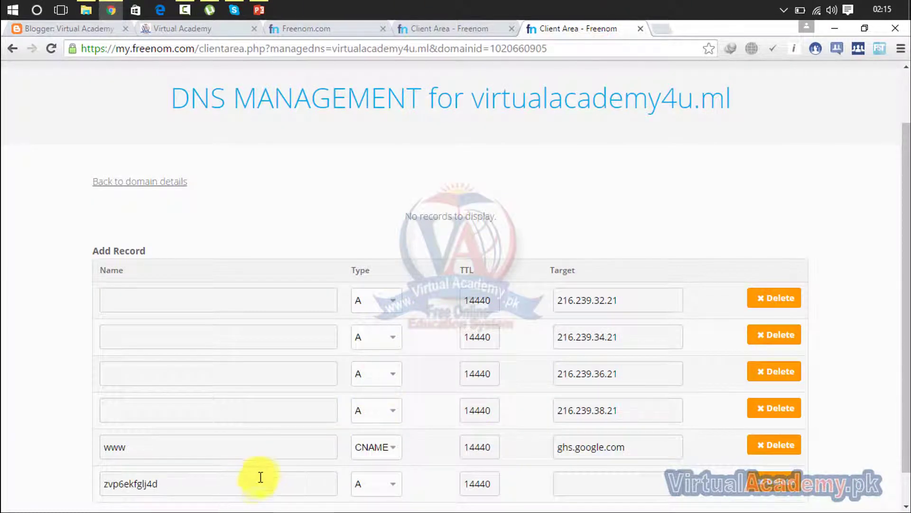
- Fill the sixth record's target with the googlehosted.com destination copied from Blogger's second CNAME entry
{"action": "left_click", "coordinate": [565, 483]}
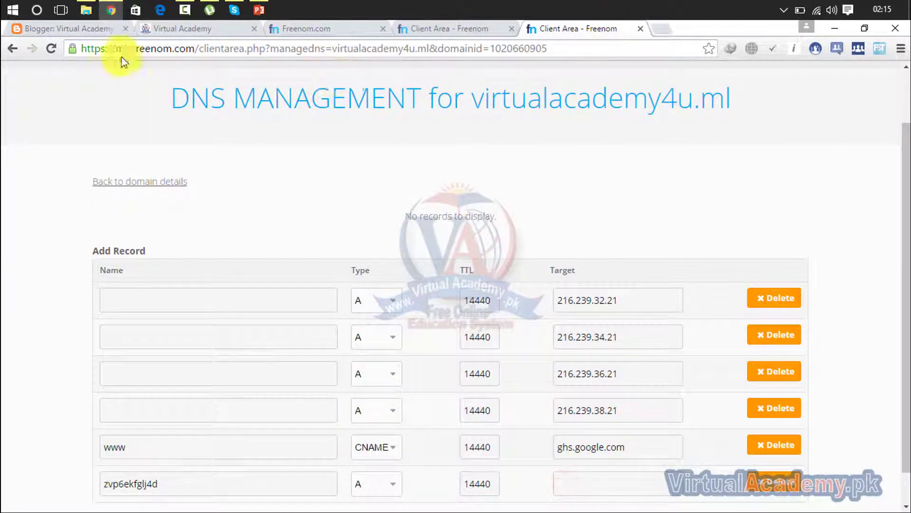
{"action": "left_click", "coordinate": [80, 30]}
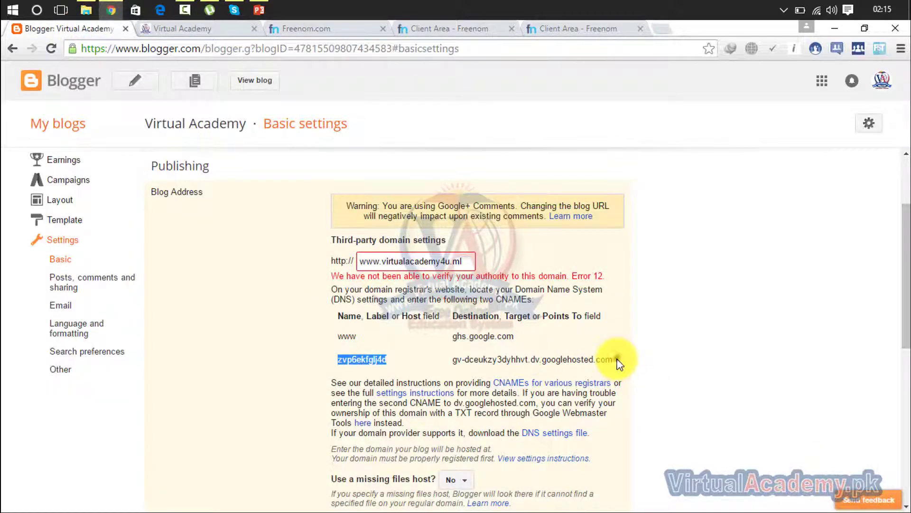
{"action": "left_click_drag", "start_coordinate": [613, 361], "coordinate": [465, 382]}
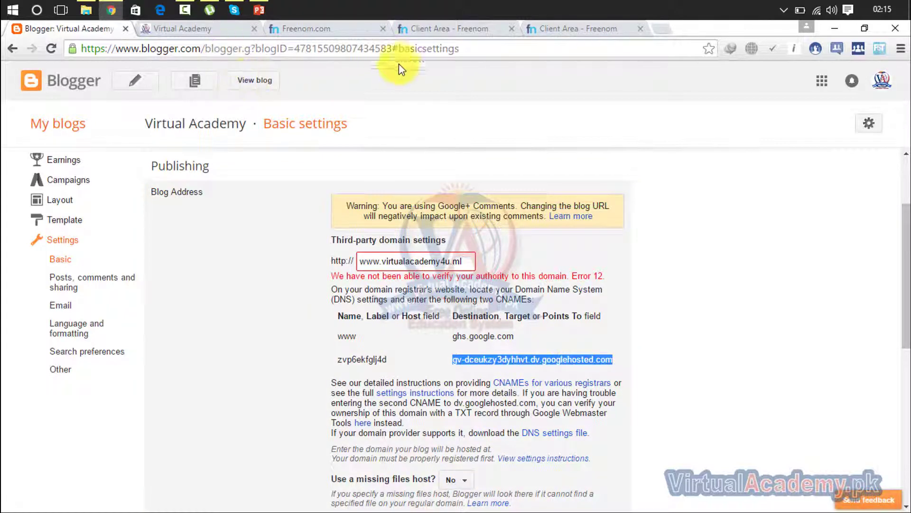
{"action": "left_click", "coordinate": [550, 29]}
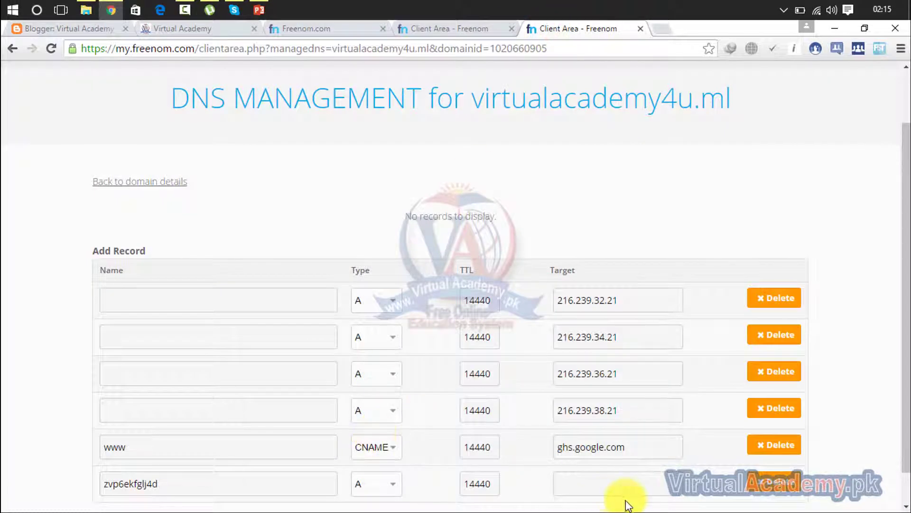
{"action": "type", "text": "lyhhvt.dv.googlehosted.com"}
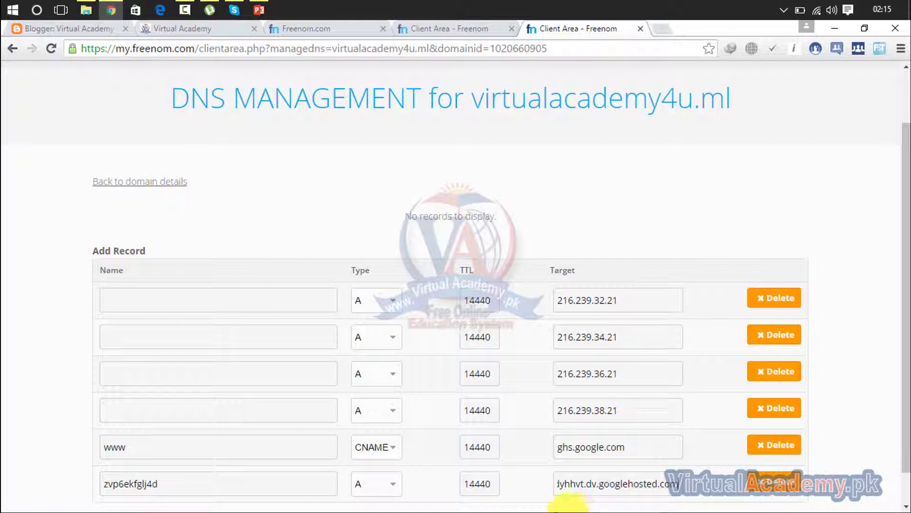
{"action": "scroll", "coordinate": [904, 266], "scroll_direction": "down", "scroll_amount": 1}
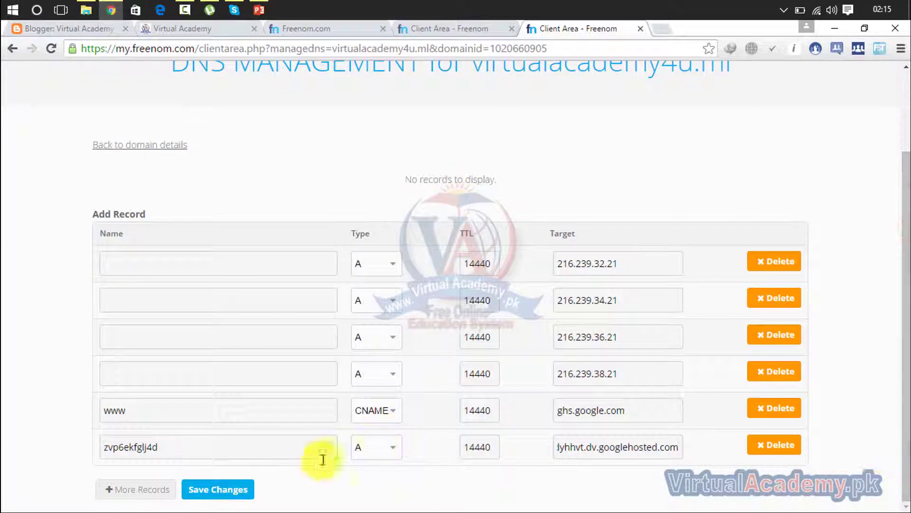
- Save the added DNS records, then examine the response and the list of stored records
{"action": "left_click", "coordinate": [218, 493]}
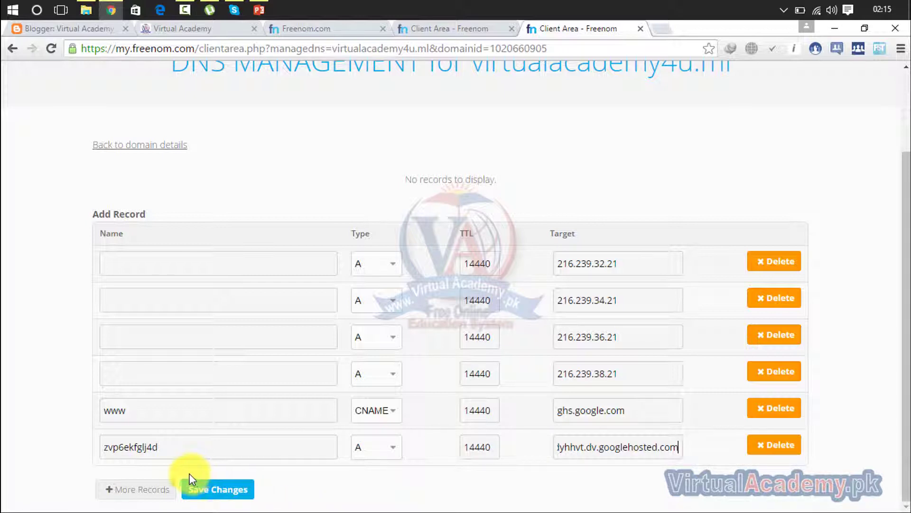
{"action": "left_click", "coordinate": [218, 493]}
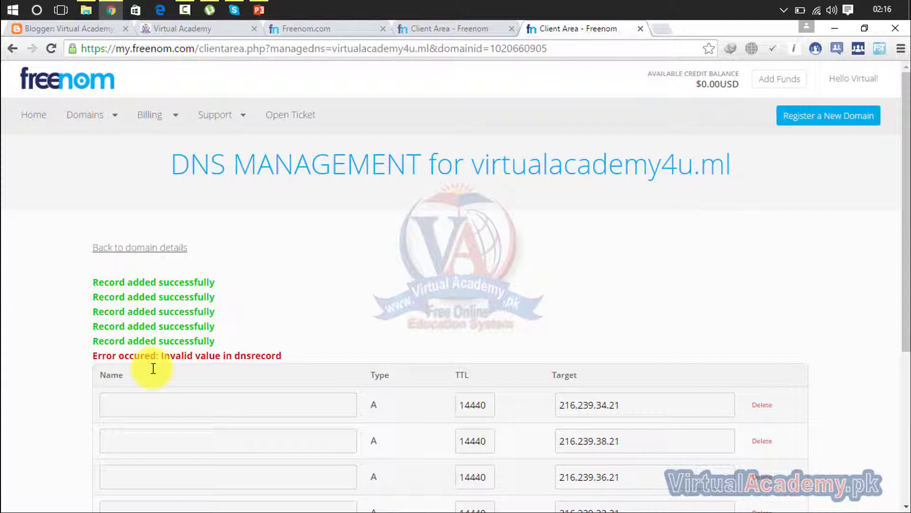
{"action": "left_click_drag", "start_coordinate": [905, 216], "coordinate": [897, 451]}
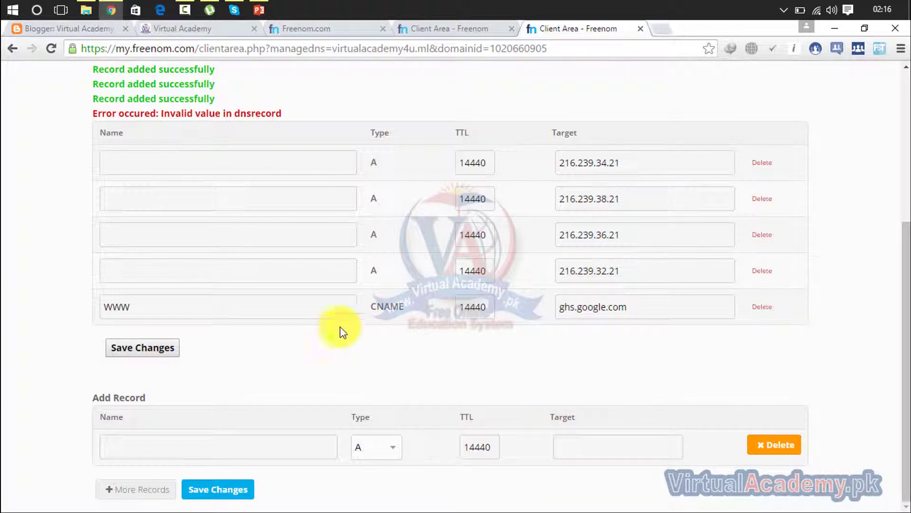
- Set the type of the empty new DNS record to CNAME
{"action": "left_click", "coordinate": [169, 453]}
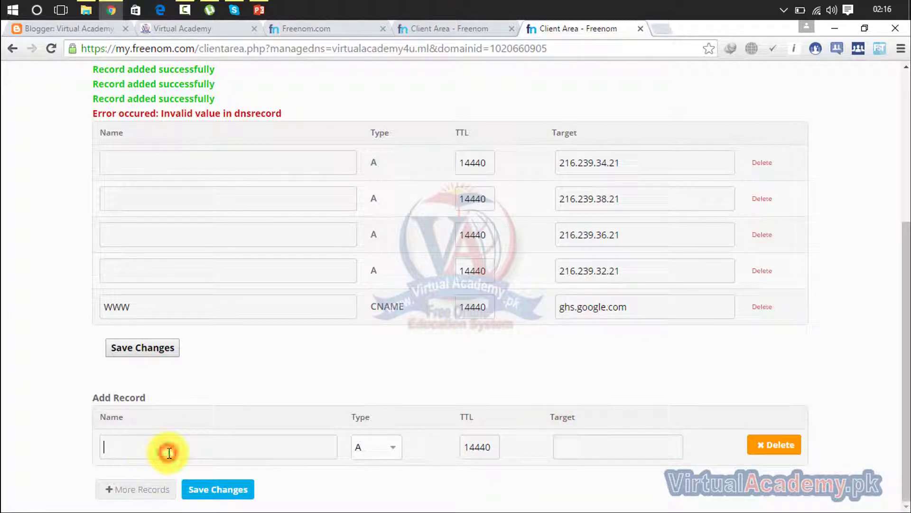
{"action": "left_click", "coordinate": [394, 449]}
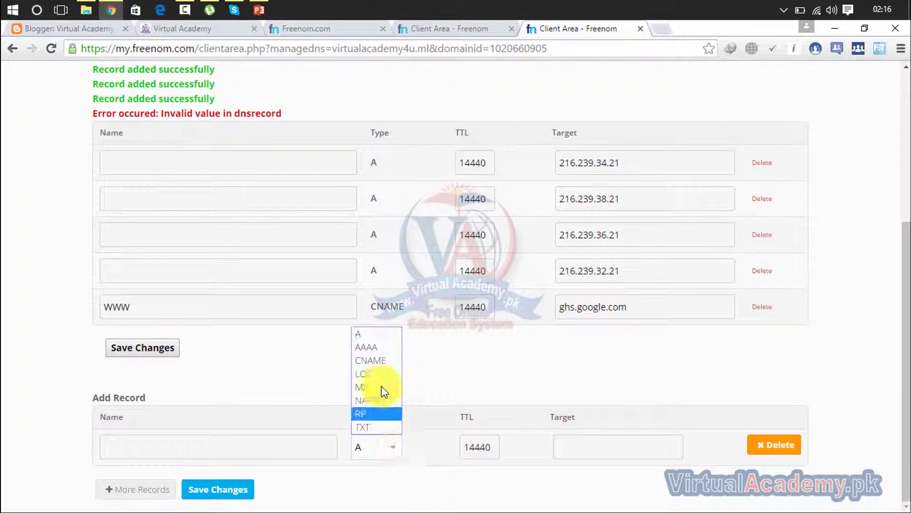
{"action": "left_click", "coordinate": [379, 360]}
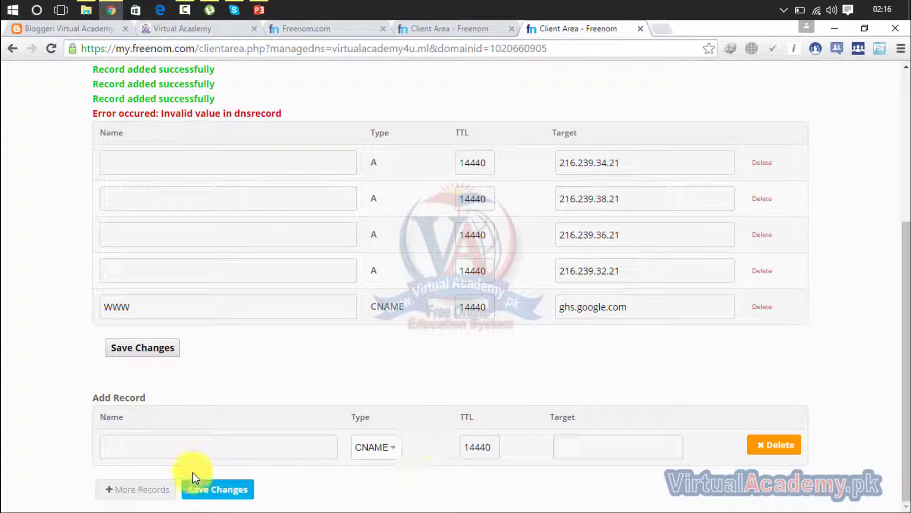
- Copy the host label of Blogger's second CNAME entry into the name of the new Freenom CNAME record
{"action": "left_click", "coordinate": [189, 445]}
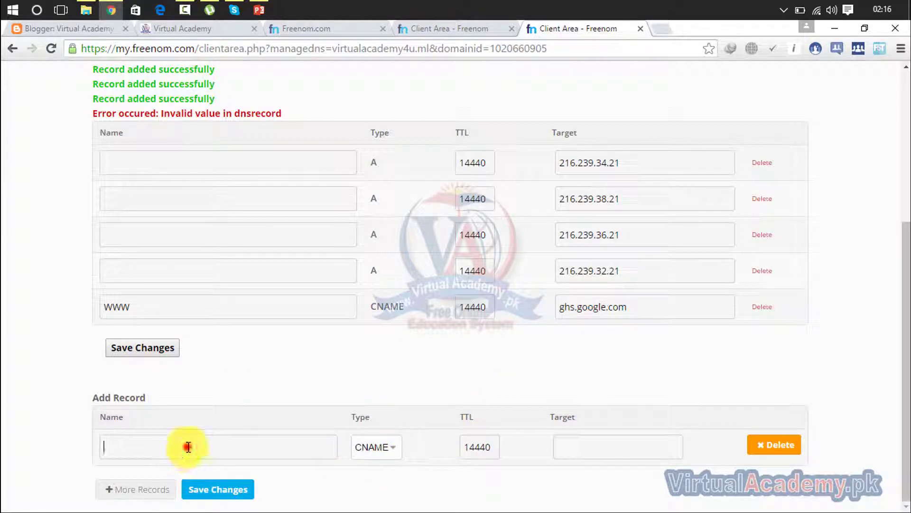
{"action": "left_click", "coordinate": [159, 38]}
{"action": "left_click", "coordinate": [82, 43]}
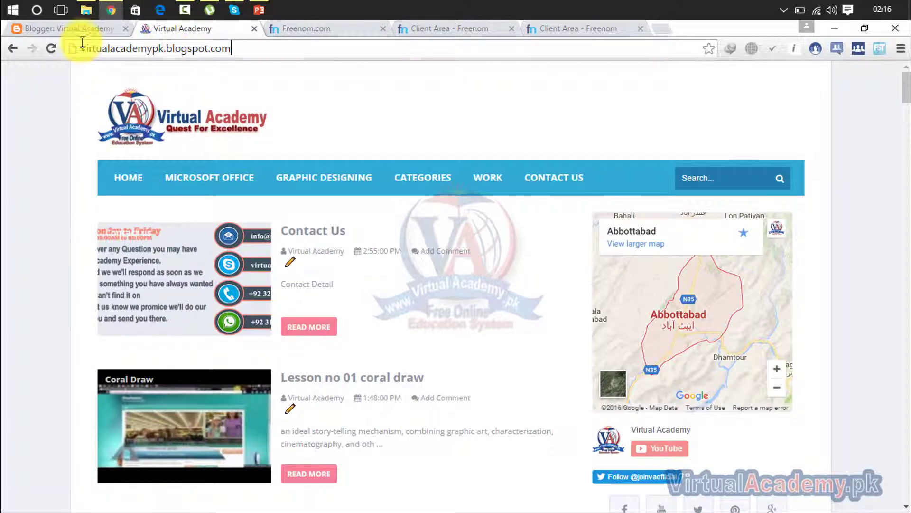
{"action": "left_click", "coordinate": [72, 28]}
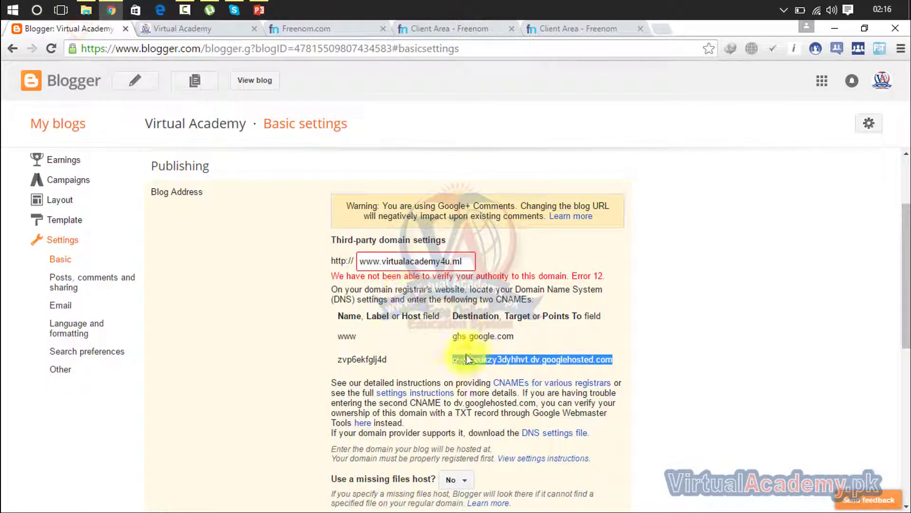
{"action": "left_click_drag", "start_coordinate": [388, 359], "coordinate": [336, 360]}
{"action": "key", "text": "ctrl+c"}
{"action": "left_click", "coordinate": [357, 371]}
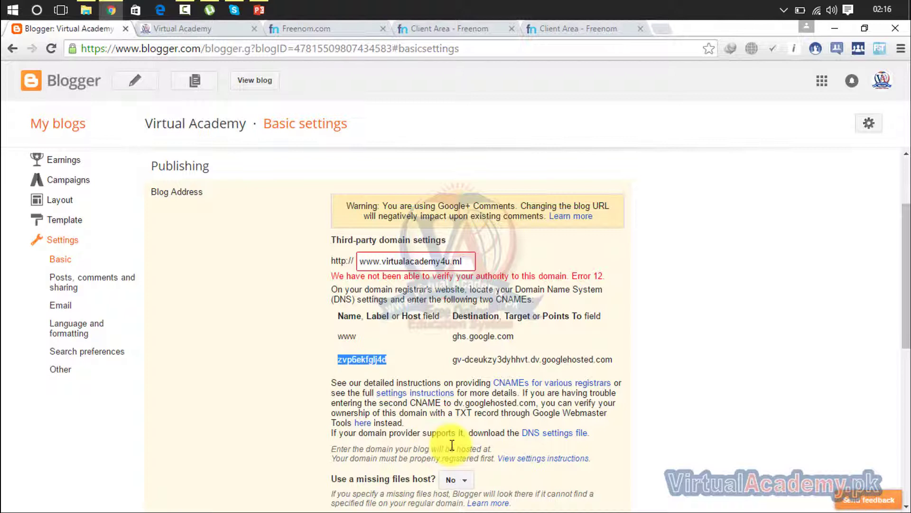
{"action": "left_click", "coordinate": [554, 27]}
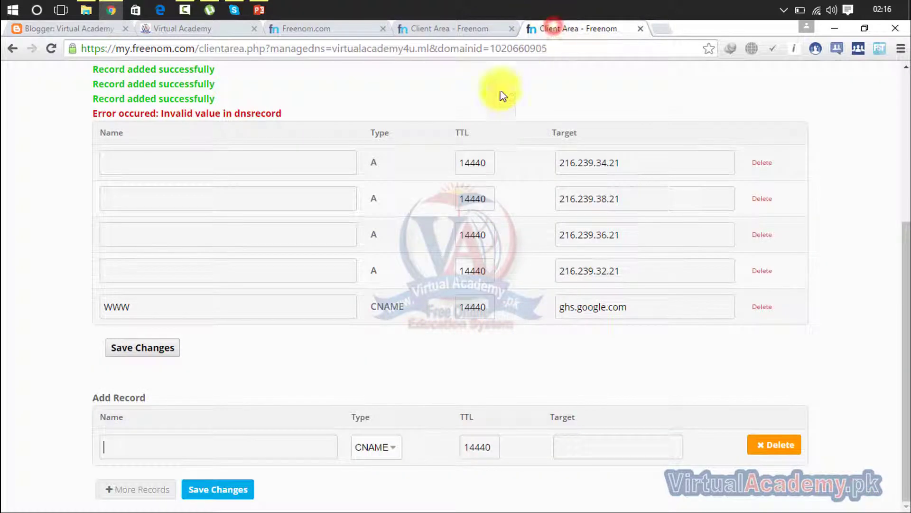
{"action": "left_click", "coordinate": [187, 447]}
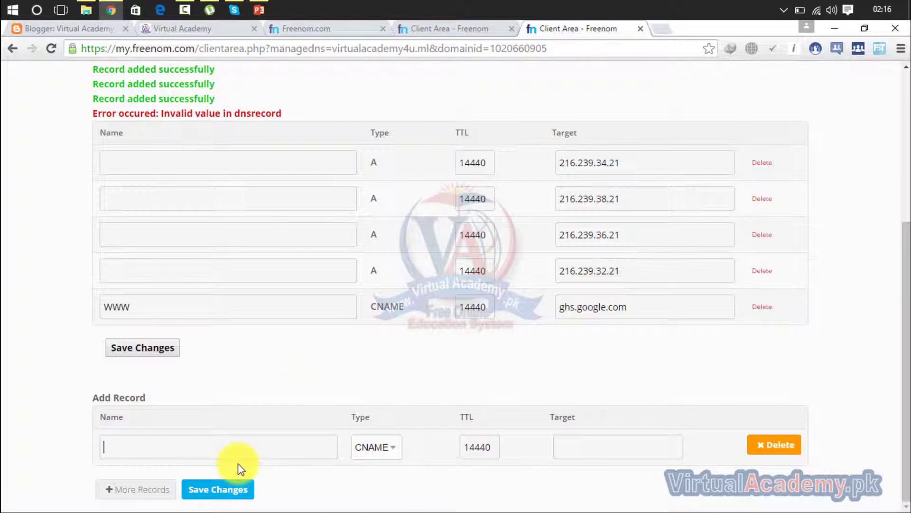
{"action": "key", "text": "ctrl+v"}
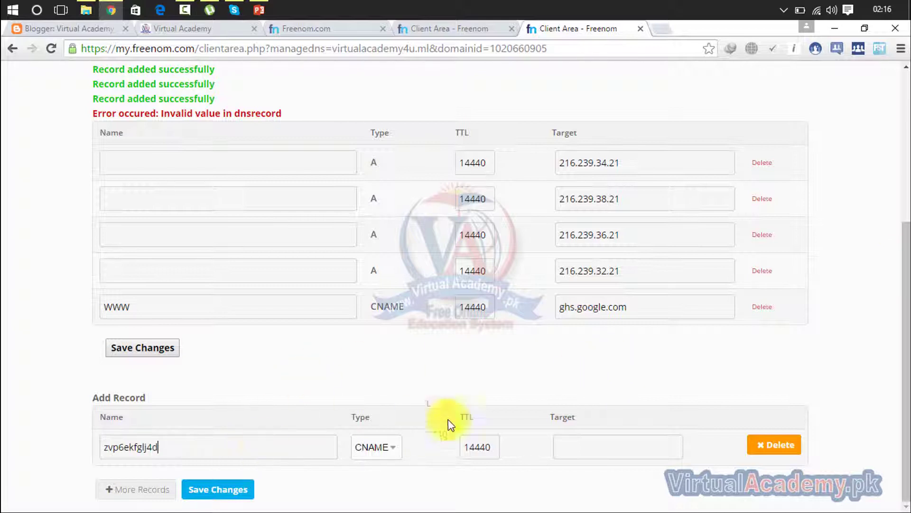
- Copy the second entry's googlehosted.com destination from Blogger into the new CNAME record's target and save the record in Freenom
{"action": "left_click", "coordinate": [572, 444]}
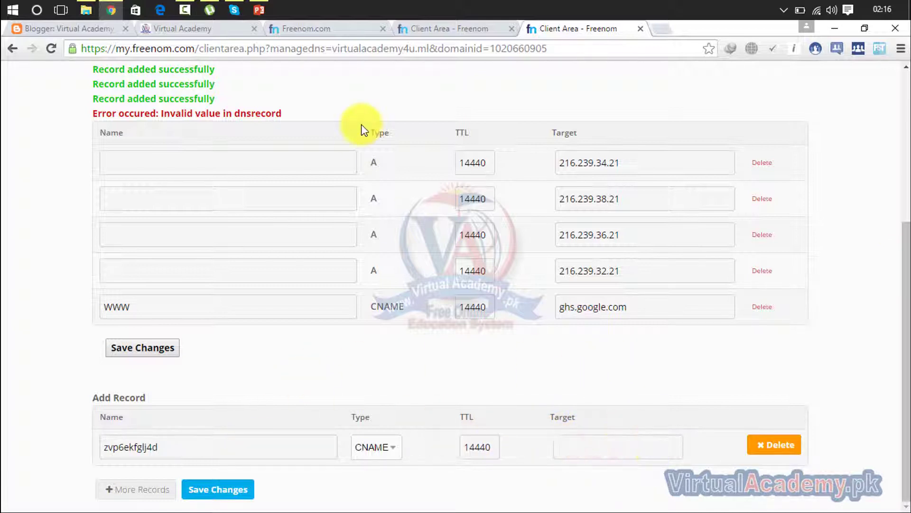
{"action": "left_click", "coordinate": [109, 26]}
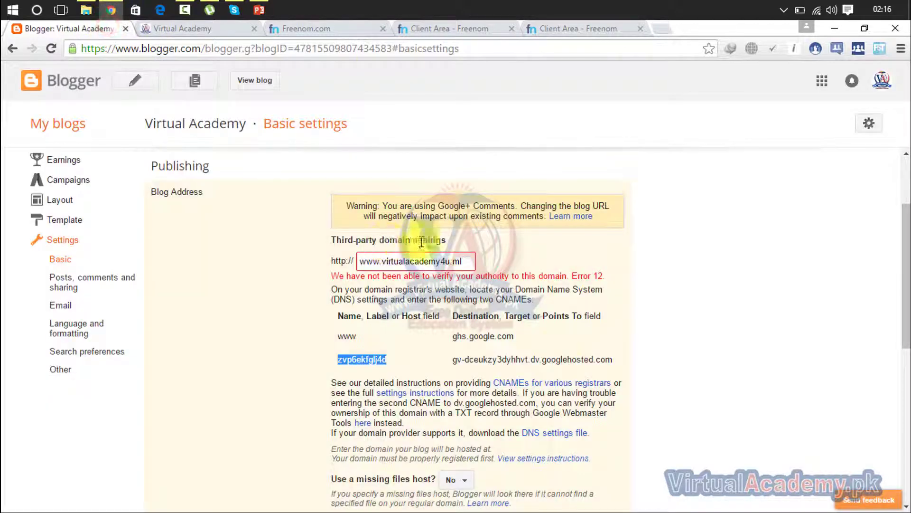
{"action": "left_click_drag", "start_coordinate": [612, 361], "coordinate": [452, 361]}
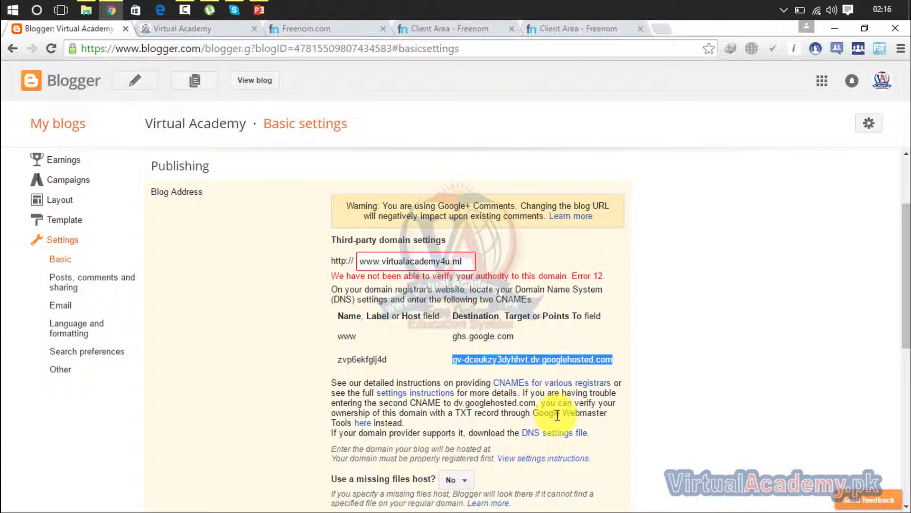
{"action": "left_click", "coordinate": [583, 29]}
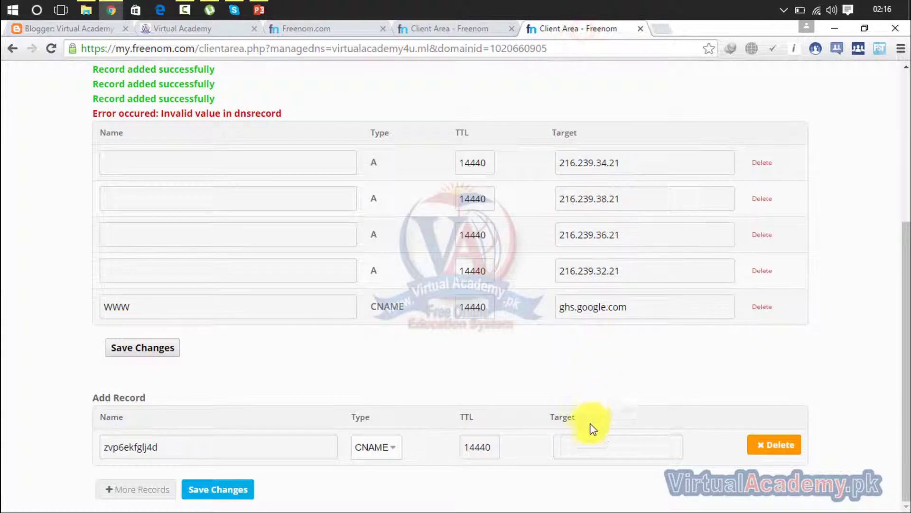
{"action": "left_click", "coordinate": [576, 445]}
{"action": "key", "text": "ctrl+v"}
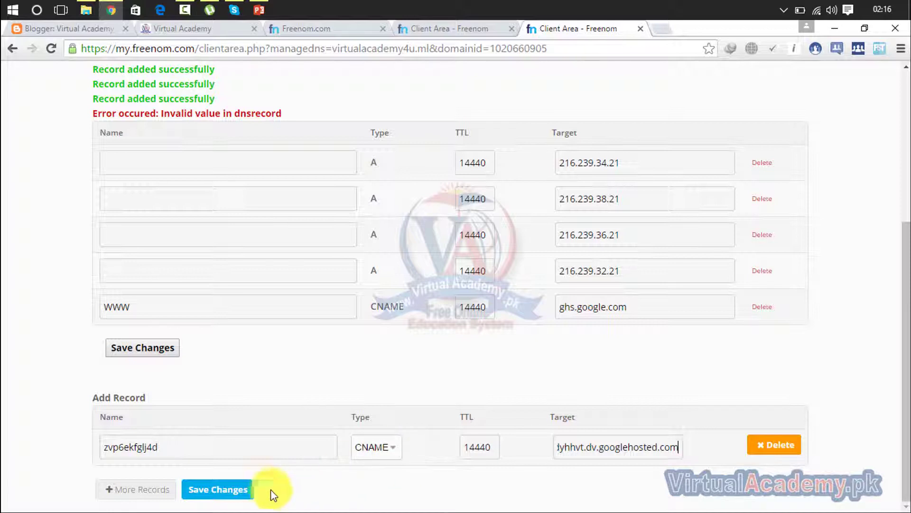
{"action": "left_click", "coordinate": [234, 489]}
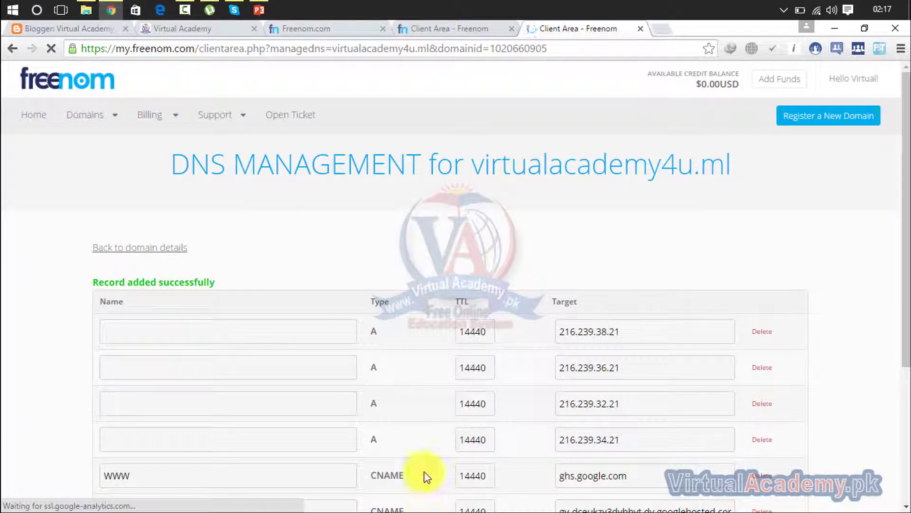
- Review the stored DNS records in Freenom, then switch to Blogger and try to save the third-party domain settings again
{"action": "scroll", "coordinate": [904, 143], "scroll_direction": "down", "scroll_amount": 4}
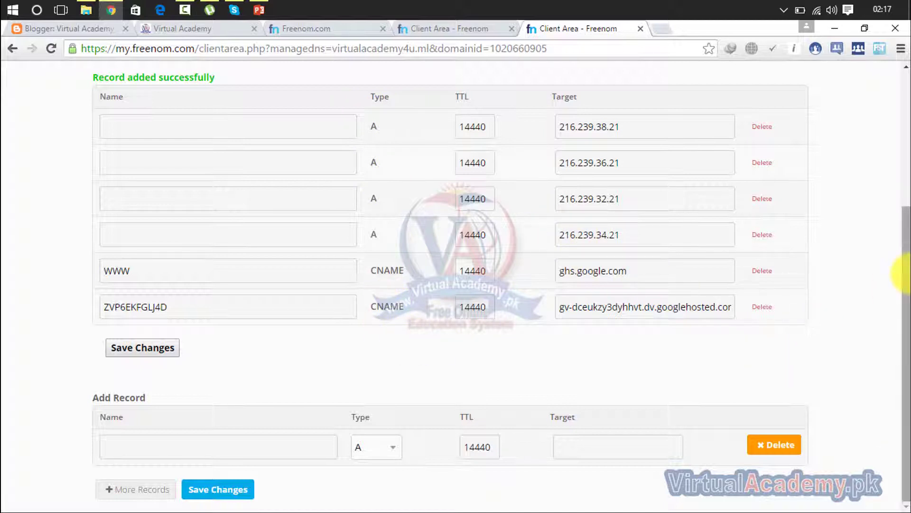
{"action": "left_click_drag", "start_coordinate": [897, 309], "coordinate": [889, 187]}
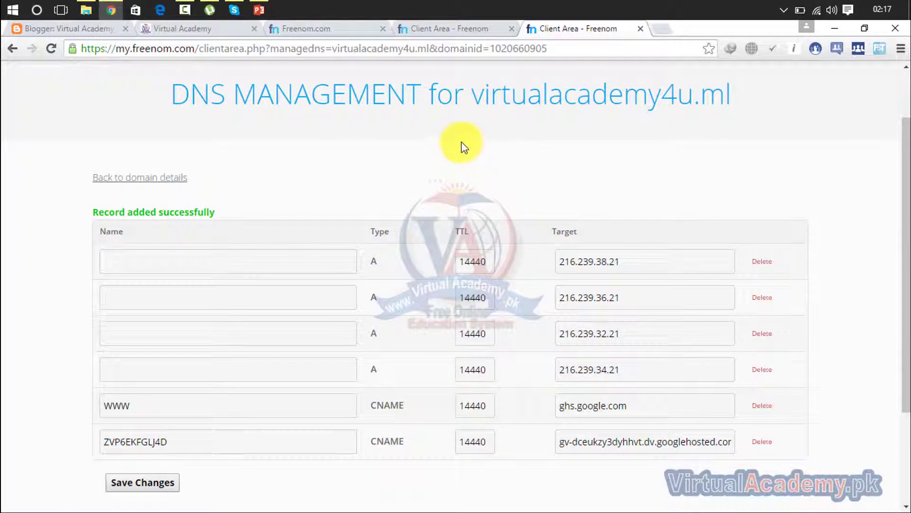
{"action": "left_click", "coordinate": [93, 29]}
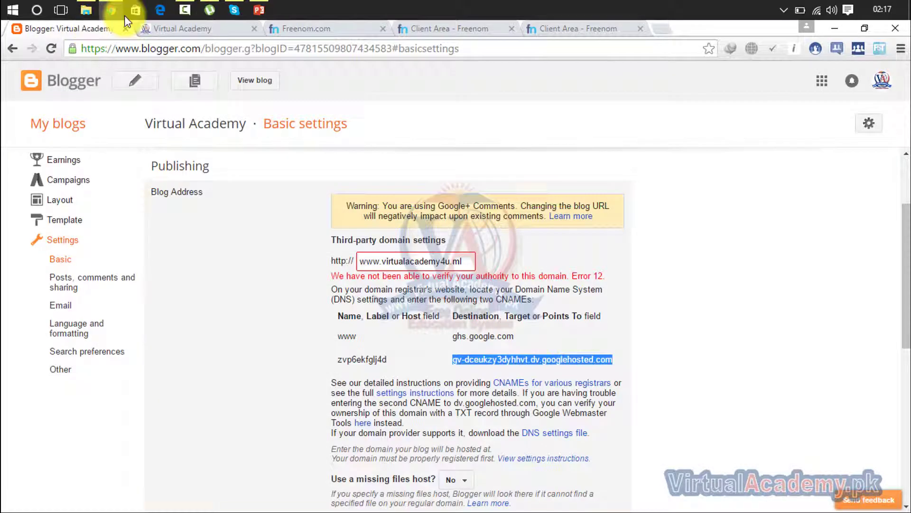
{"action": "left_click_drag", "start_coordinate": [904, 216], "coordinate": [896, 325]}
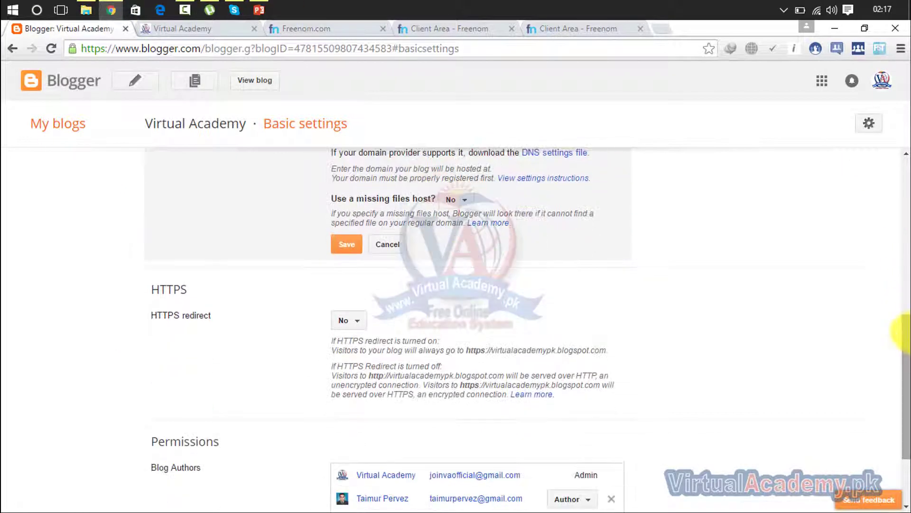
{"action": "left_click", "coordinate": [349, 245]}
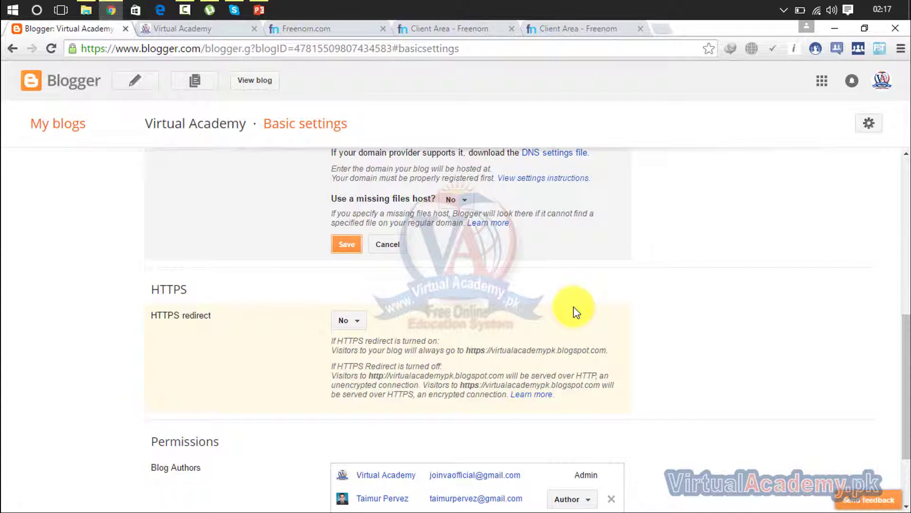
{"action": "left_click", "coordinate": [348, 244]}
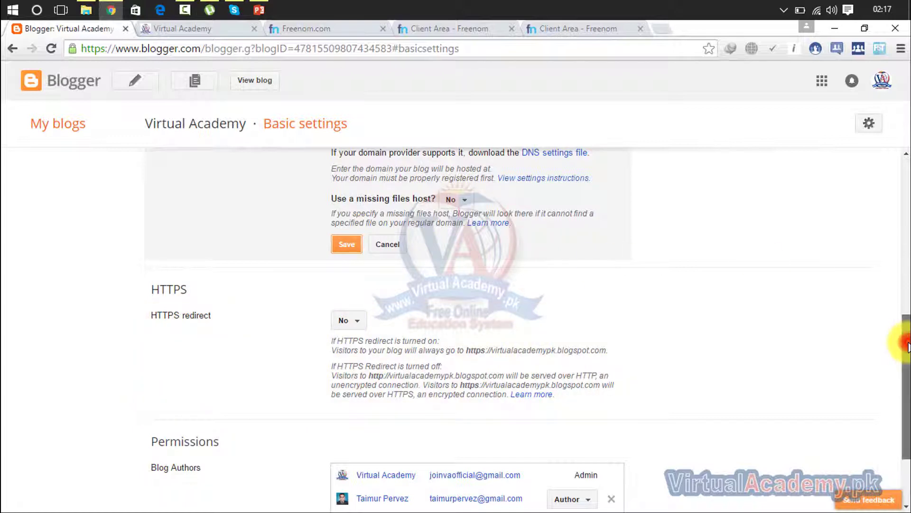
- Reload Blogger's basic settings page and discard the unsaved third-party domain changes
{"action": "left_click", "coordinate": [901, 286]}
{"action": "left_click", "coordinate": [900, 287]}
{"action": "scroll", "coordinate": [903, 266], "scroll_direction": "down", "scroll_amount": 3}
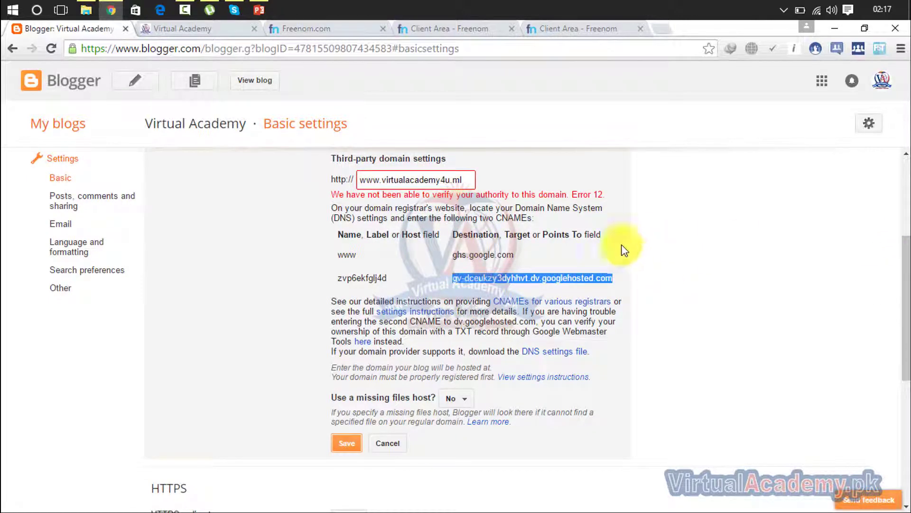
{"action": "left_click", "coordinate": [51, 48]}
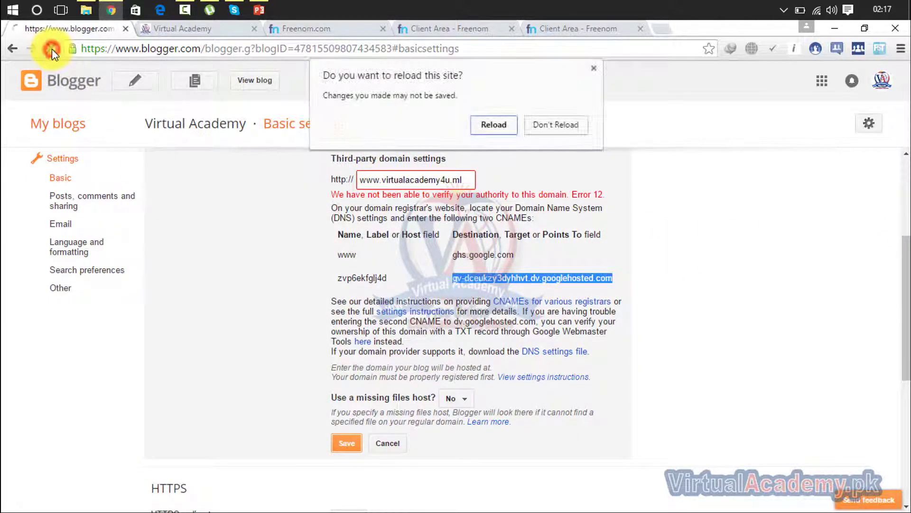
{"action": "left_click", "coordinate": [493, 124]}
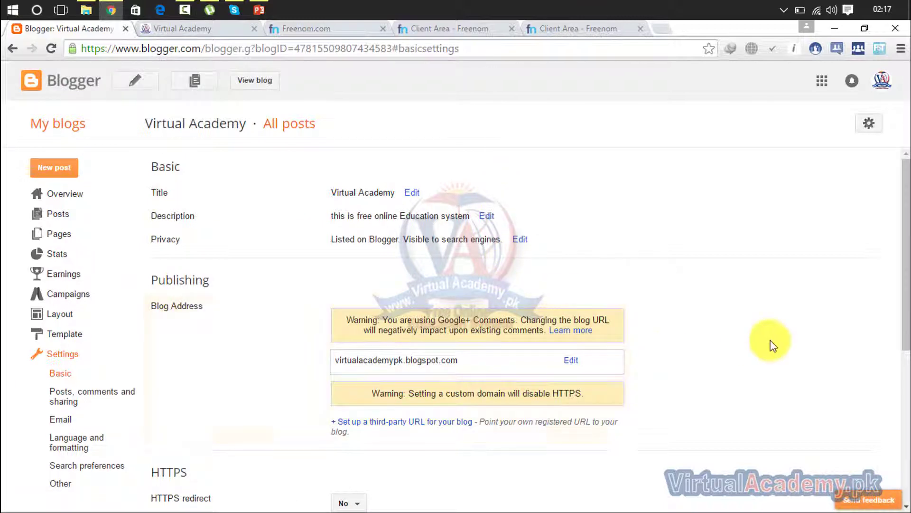
{"action": "left_click_drag", "start_coordinate": [906, 249], "coordinate": [905, 309]}
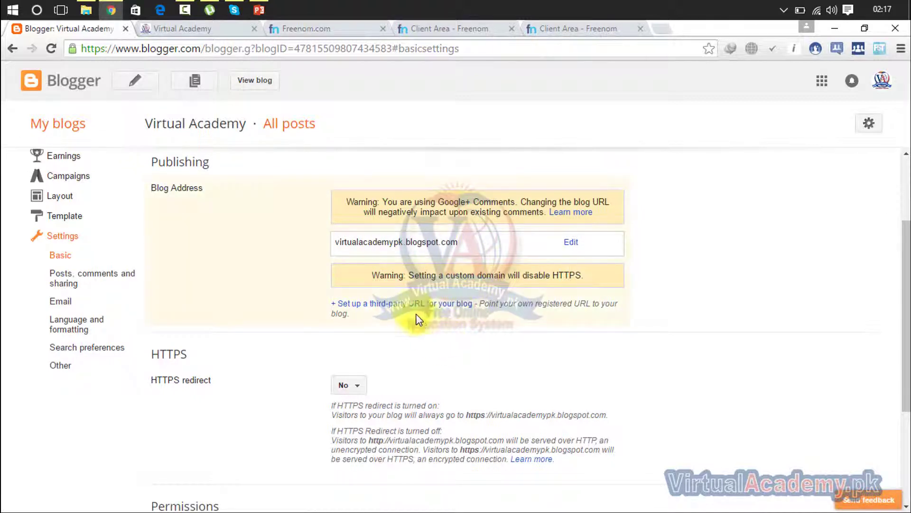
{"action": "left_click", "coordinate": [370, 311]}
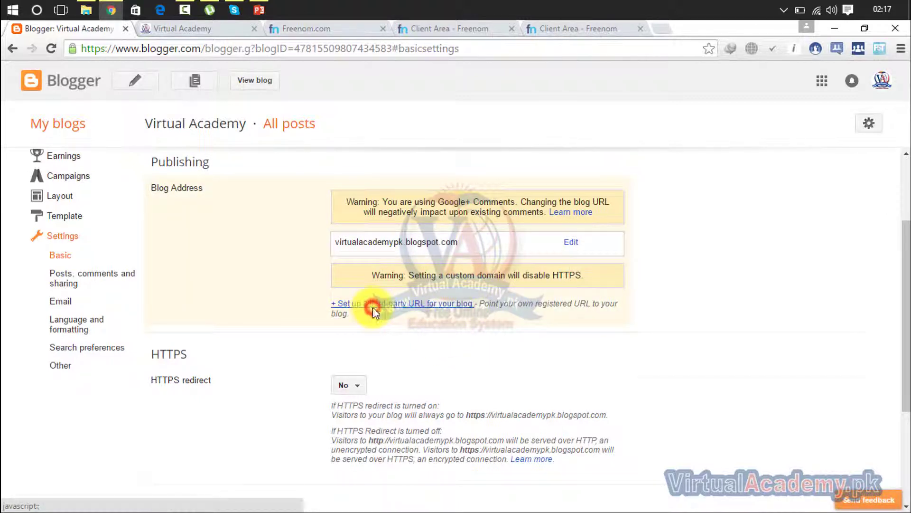
{"action": "left_click", "coordinate": [417, 256]}
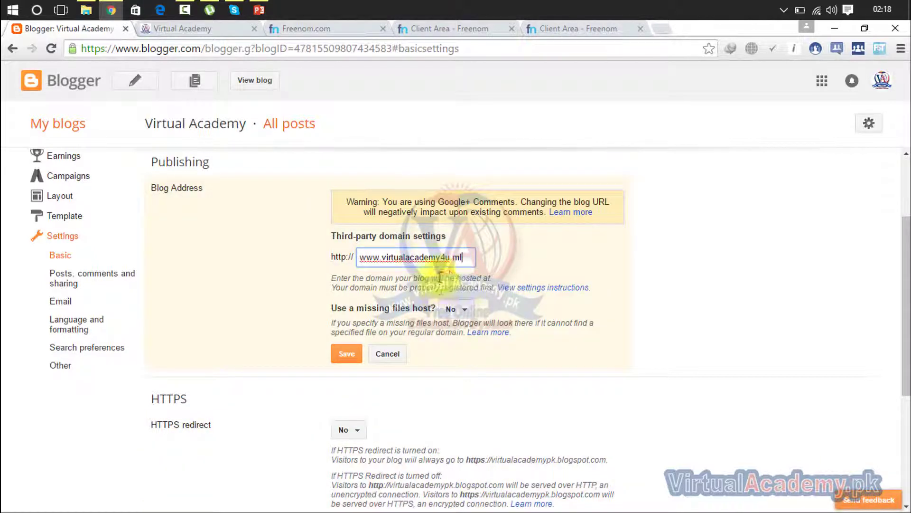
{"action": "left_click", "coordinate": [348, 359]}
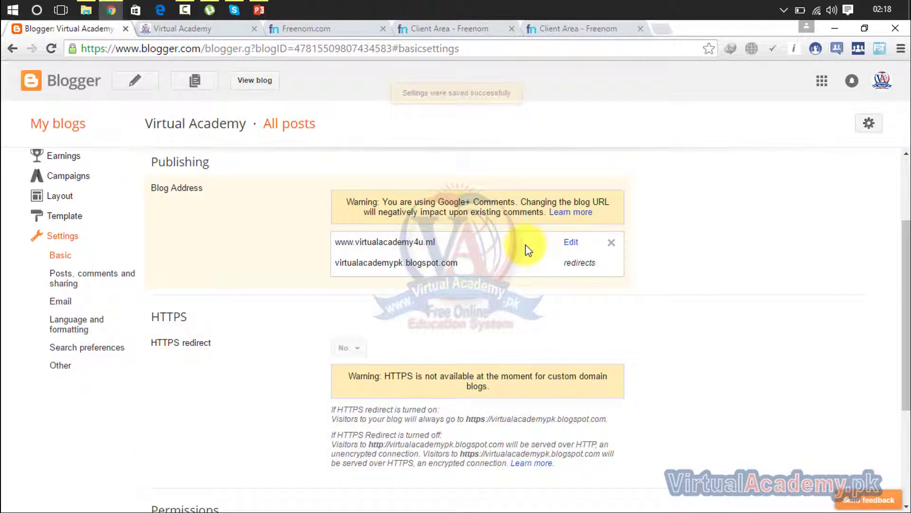
{"action": "left_click", "coordinate": [572, 246]}
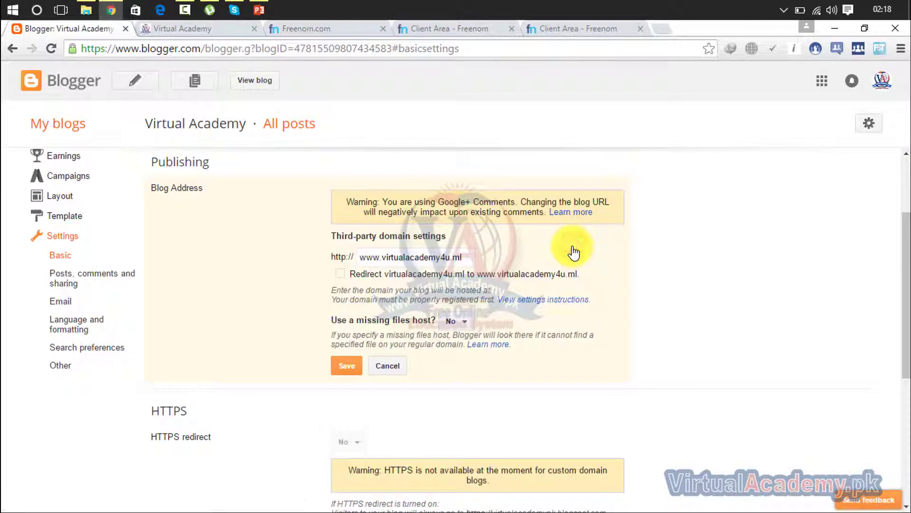
{"action": "left_click", "coordinate": [342, 274]}
{"action": "left_click", "coordinate": [347, 366]}
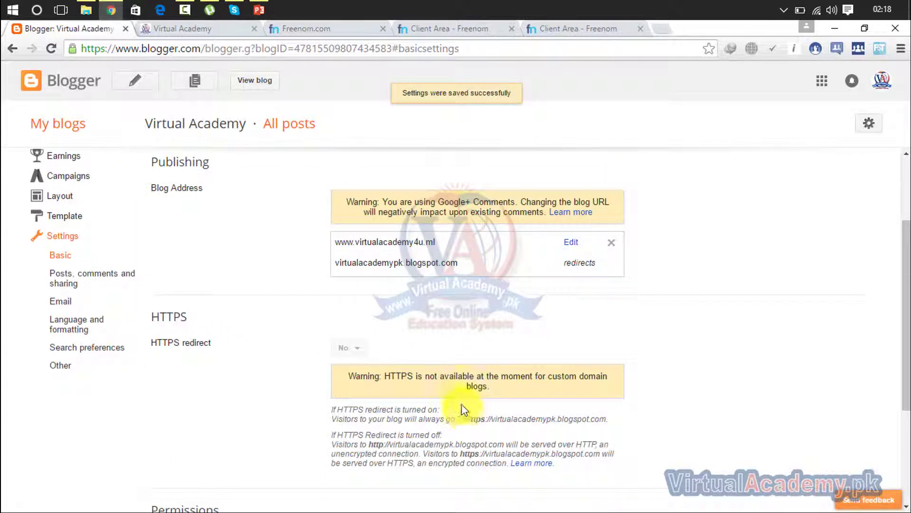
- Close the Freenom DNS management, client area and home page tabs
{"action": "left_click", "coordinate": [591, 29]}
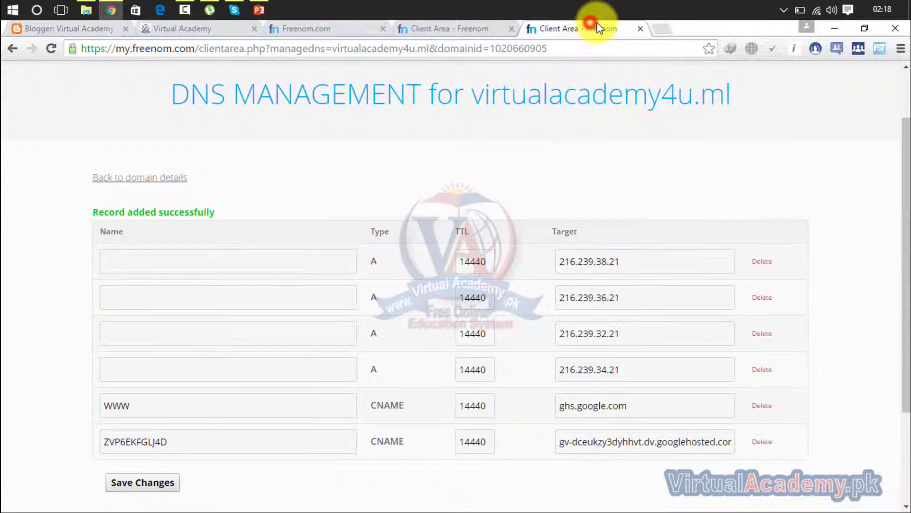
{"action": "left_click", "coordinate": [639, 29]}
{"action": "left_click", "coordinate": [511, 29]}
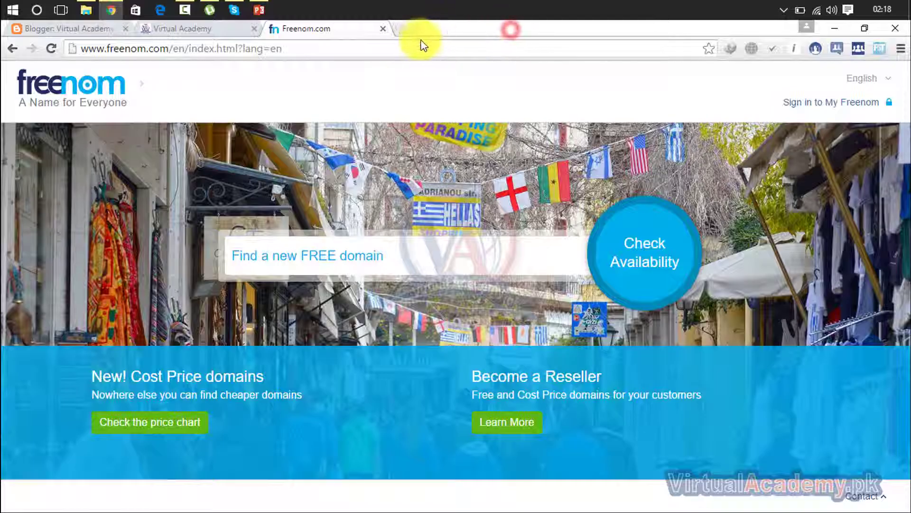
{"action": "left_click", "coordinate": [385, 29]}
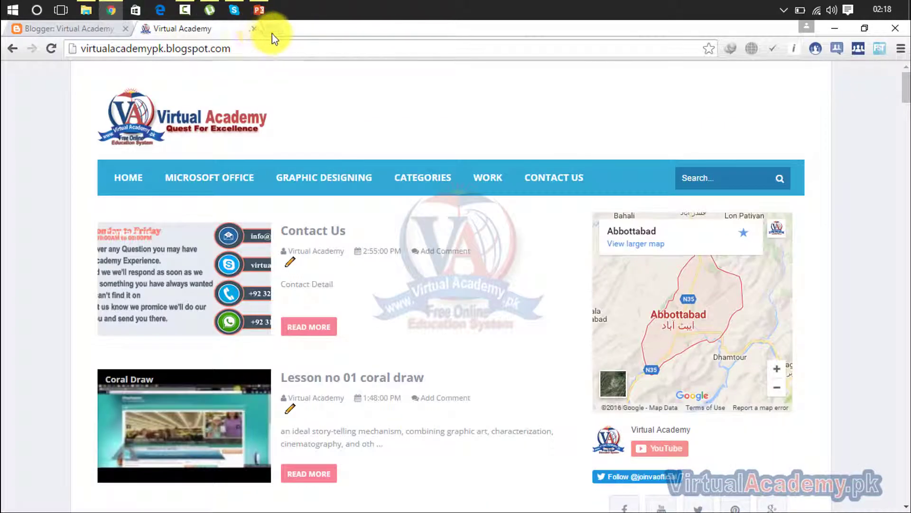
{"action": "left_click", "coordinate": [275, 30]}
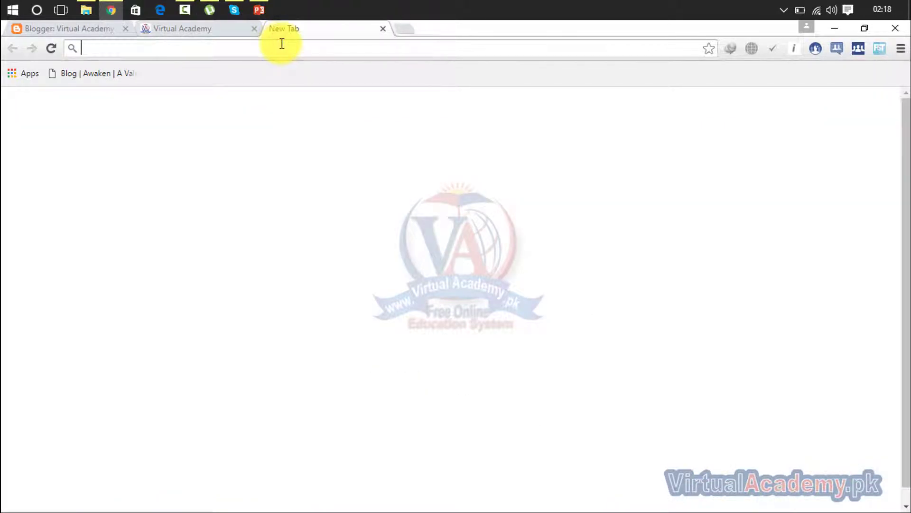
{"action": "type", "text": "www"}
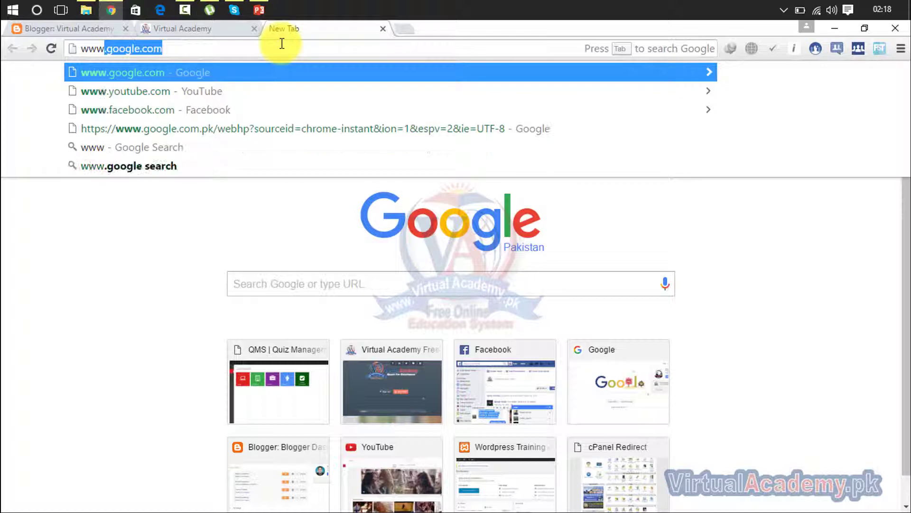
{"action": "type", "text": ".virtua"}
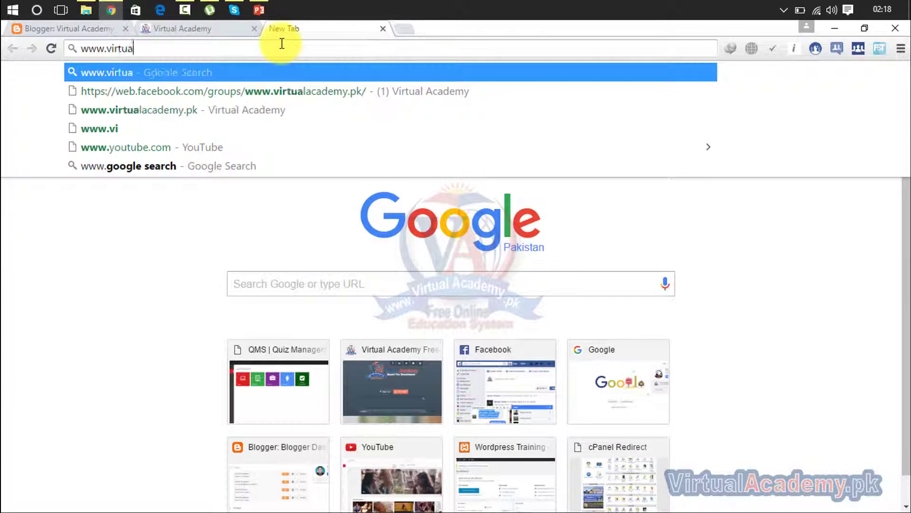
{"action": "type", "text": "lacademy"}
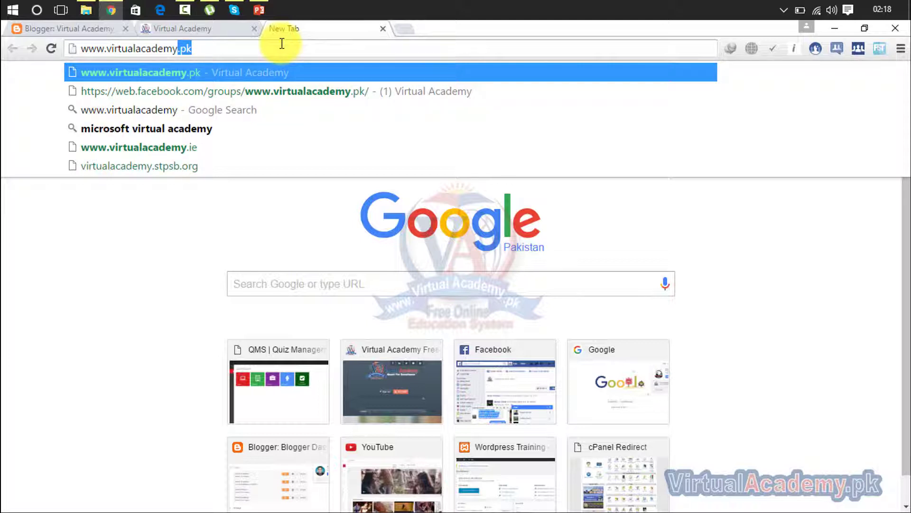
{"action": "key", "text": "Delete"}
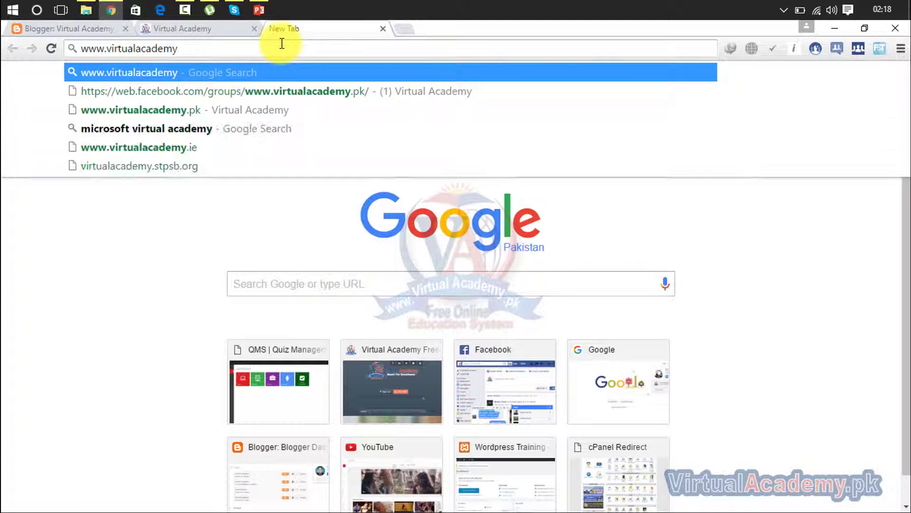
{"action": "type", "text": "4u"}
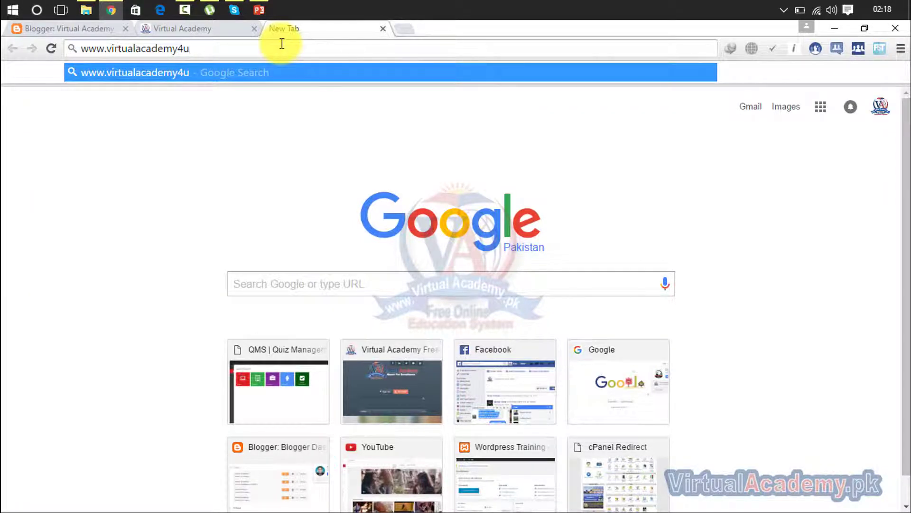
{"action": "type", "text": ".ml"}
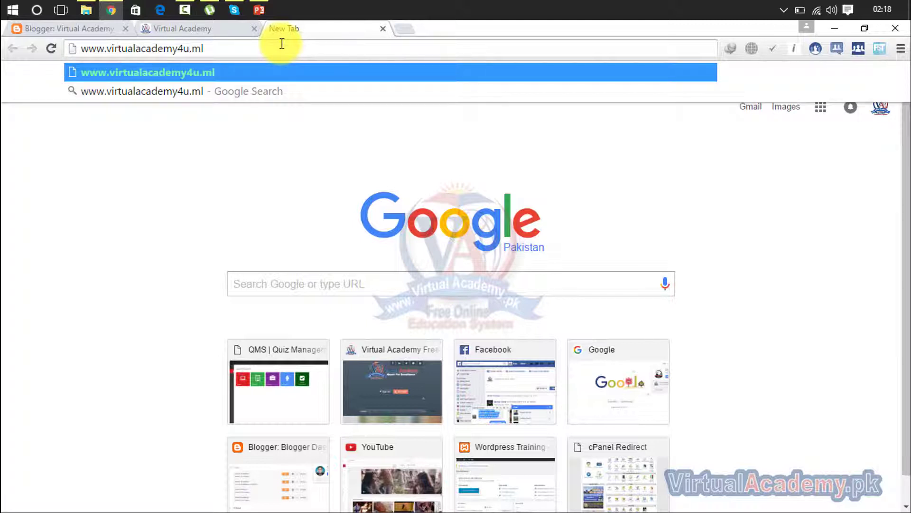
{"action": "key", "text": "Return"}
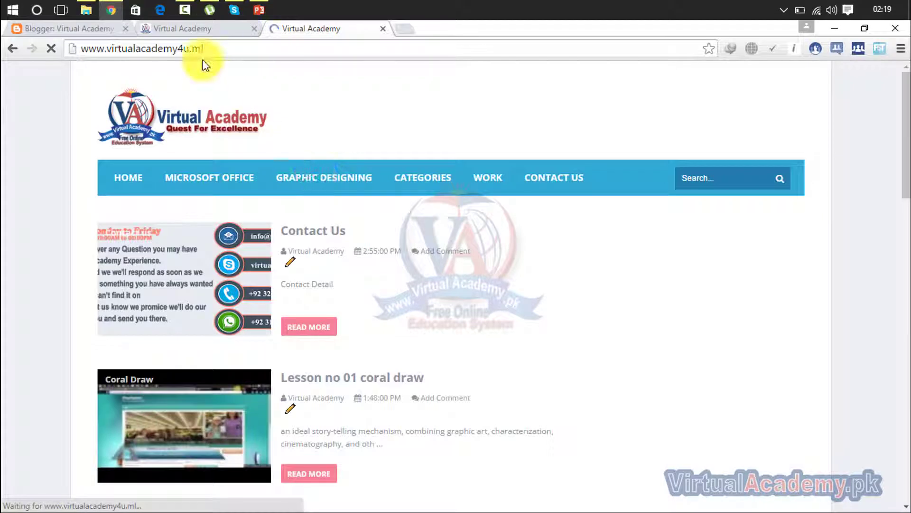
{"action": "left_click", "coordinate": [210, 50]}
{"action": "left_click_drag", "start_coordinate": [189, 51], "coordinate": [78, 54]}
{"action": "left_click", "coordinate": [234, 48]}
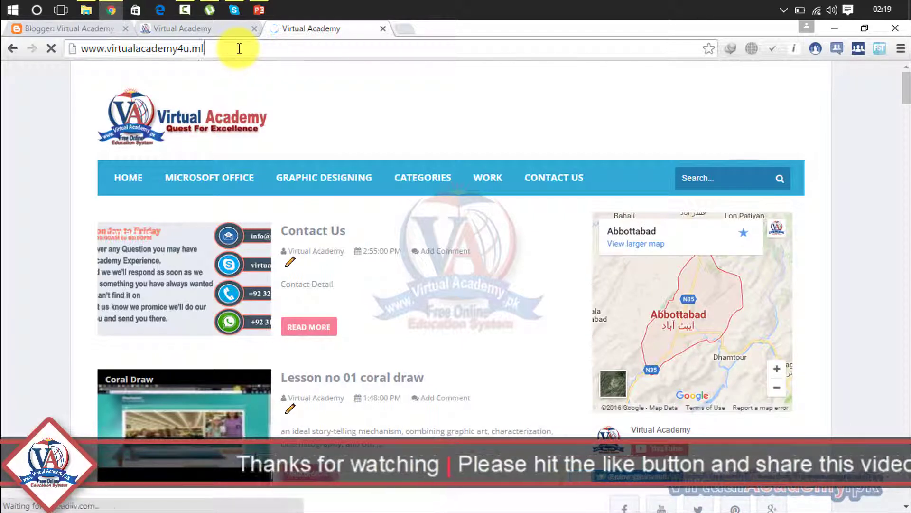
- Reload the virtualacademypk.blogspot.com page to check its redirect to the custom domain, and close both blog tabs
{"action": "left_click", "coordinate": [206, 32]}
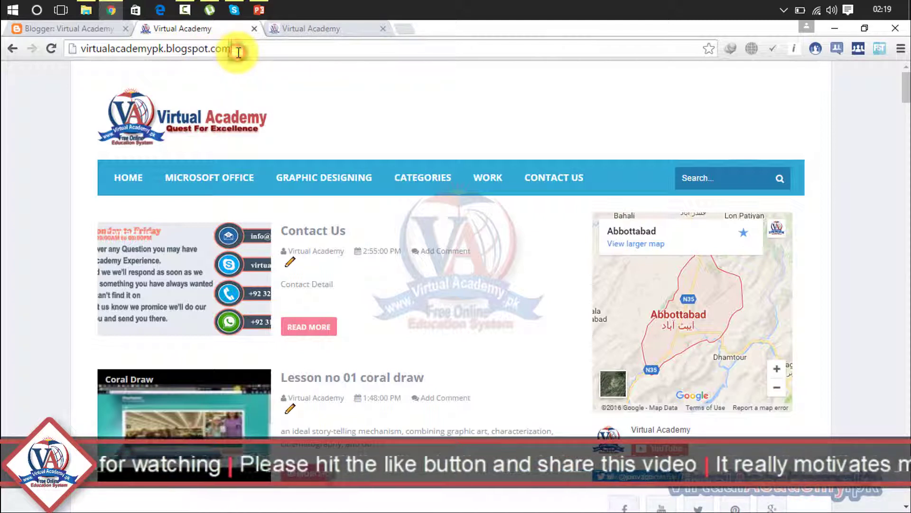
{"action": "left_click", "coordinate": [56, 48]}
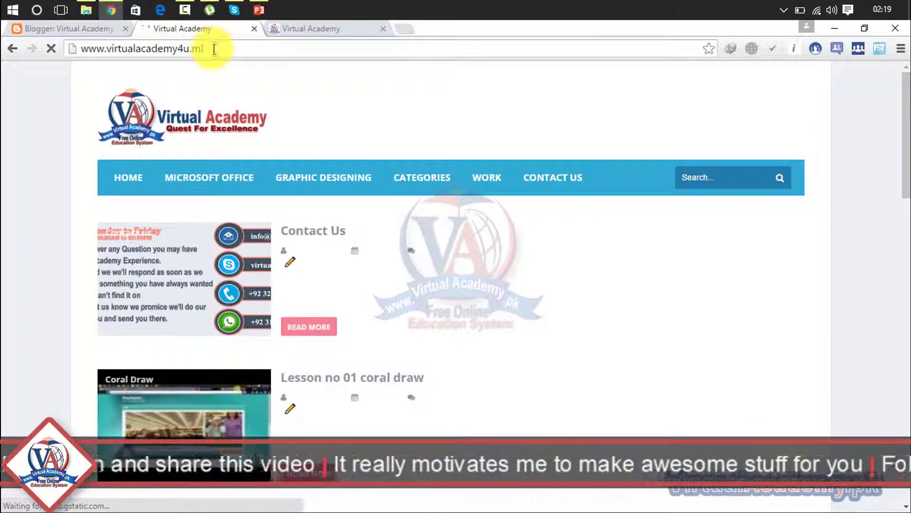
{"action": "left_click_drag", "start_coordinate": [214, 49], "coordinate": [92, 55]}
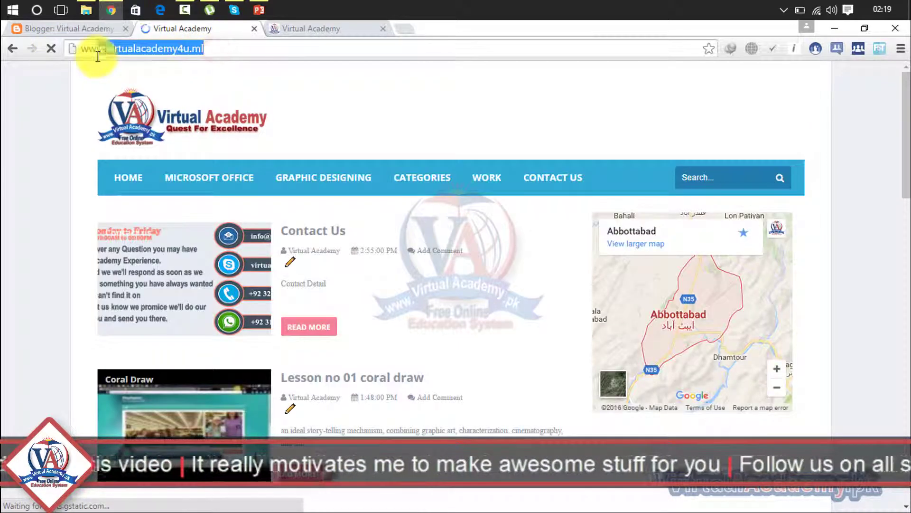
{"action": "left_click", "coordinate": [208, 54]}
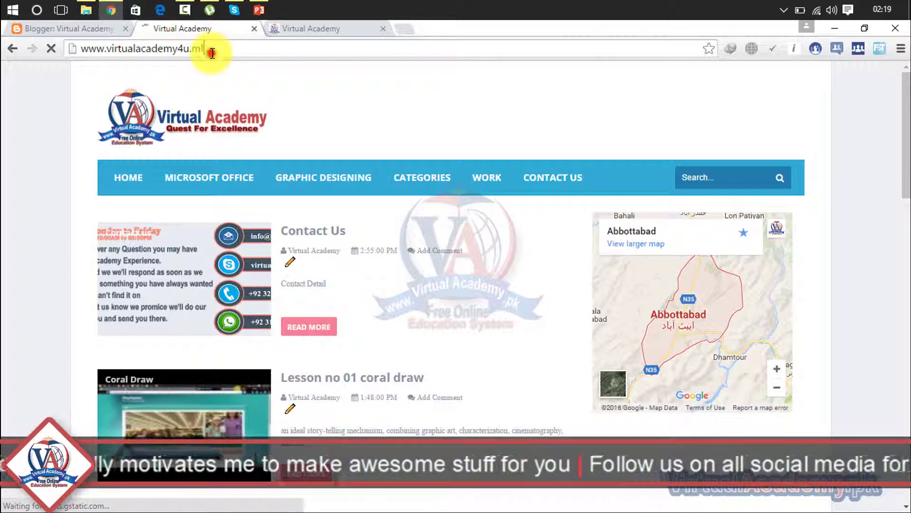
{"action": "left_click", "coordinate": [383, 28]}
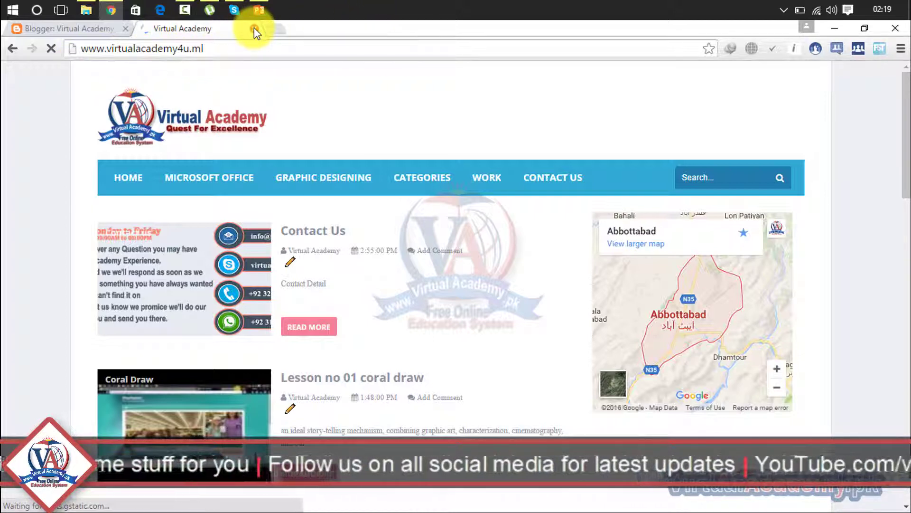
{"action": "left_click", "coordinate": [254, 29]}
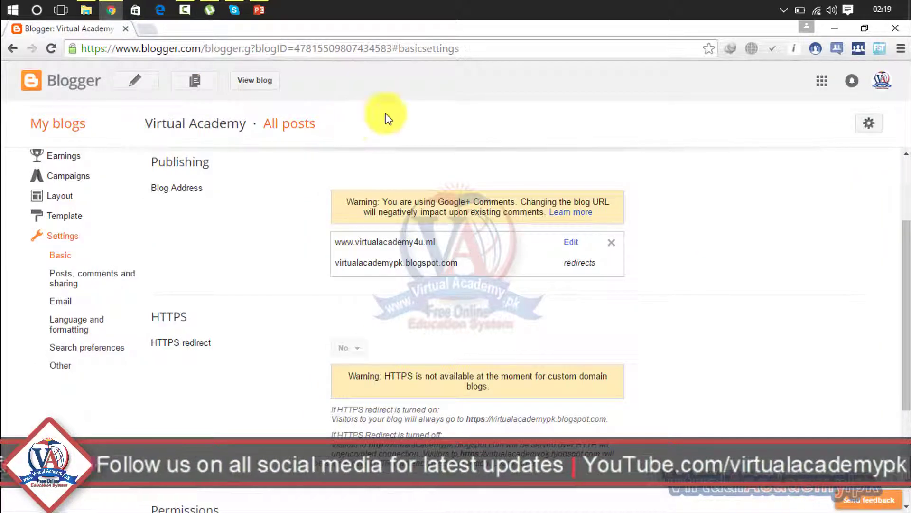